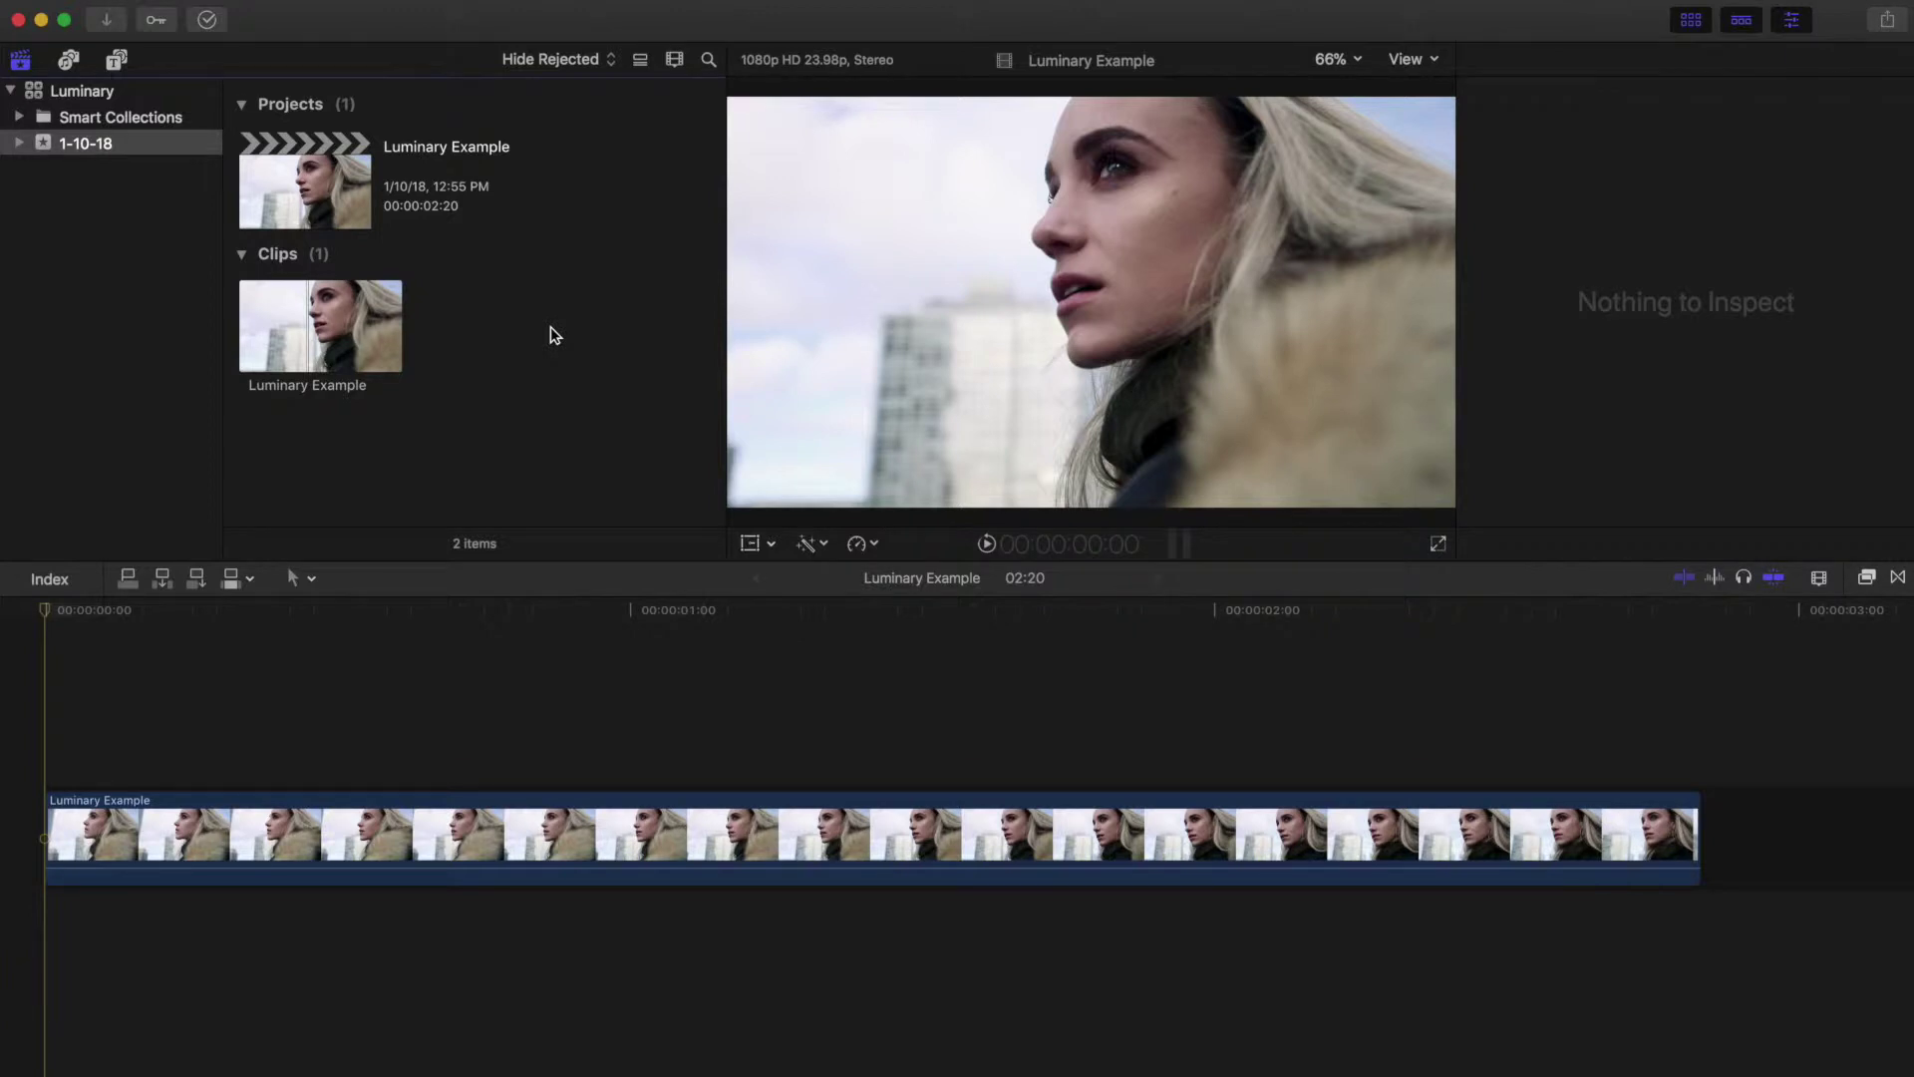
- Import the Lens Distortions - Luminary 4K folder into the 1-10-18 event
right_click(550, 333)
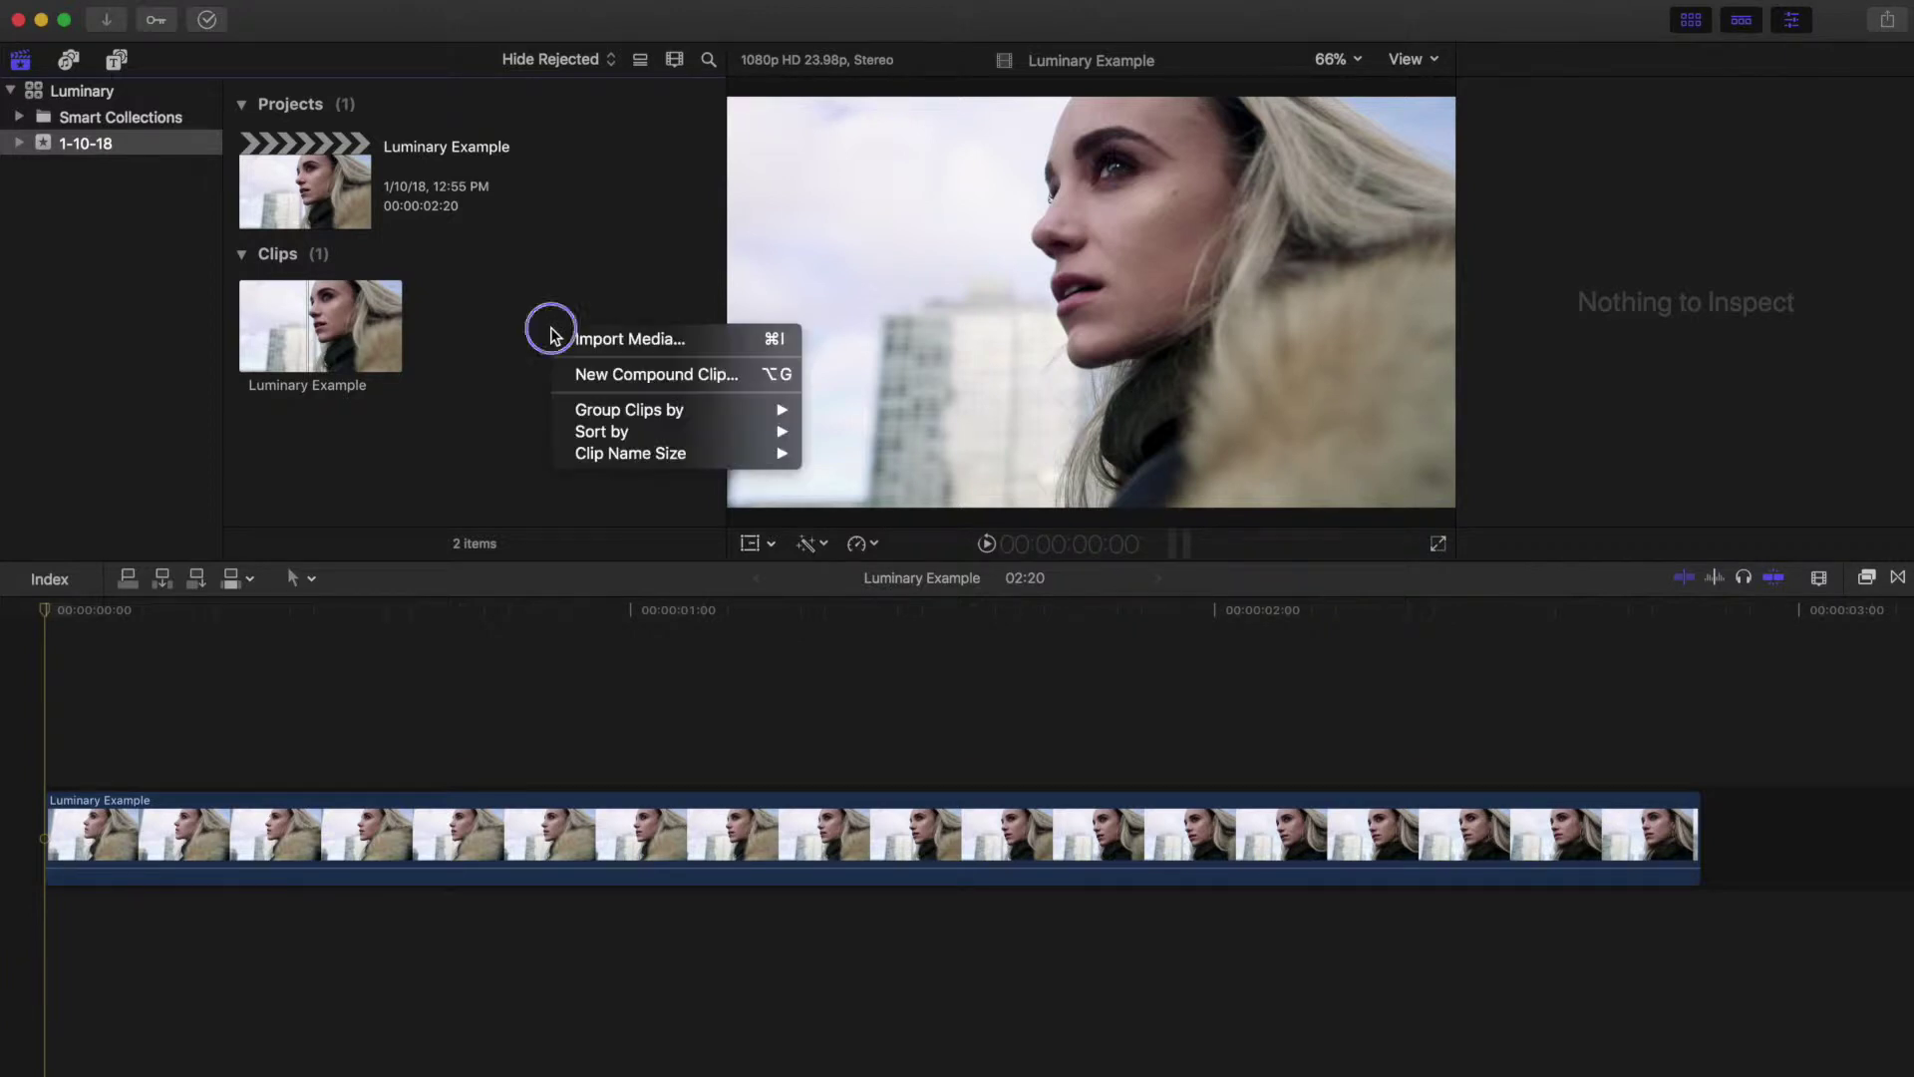
left_click(718, 339)
left_click(738, 720)
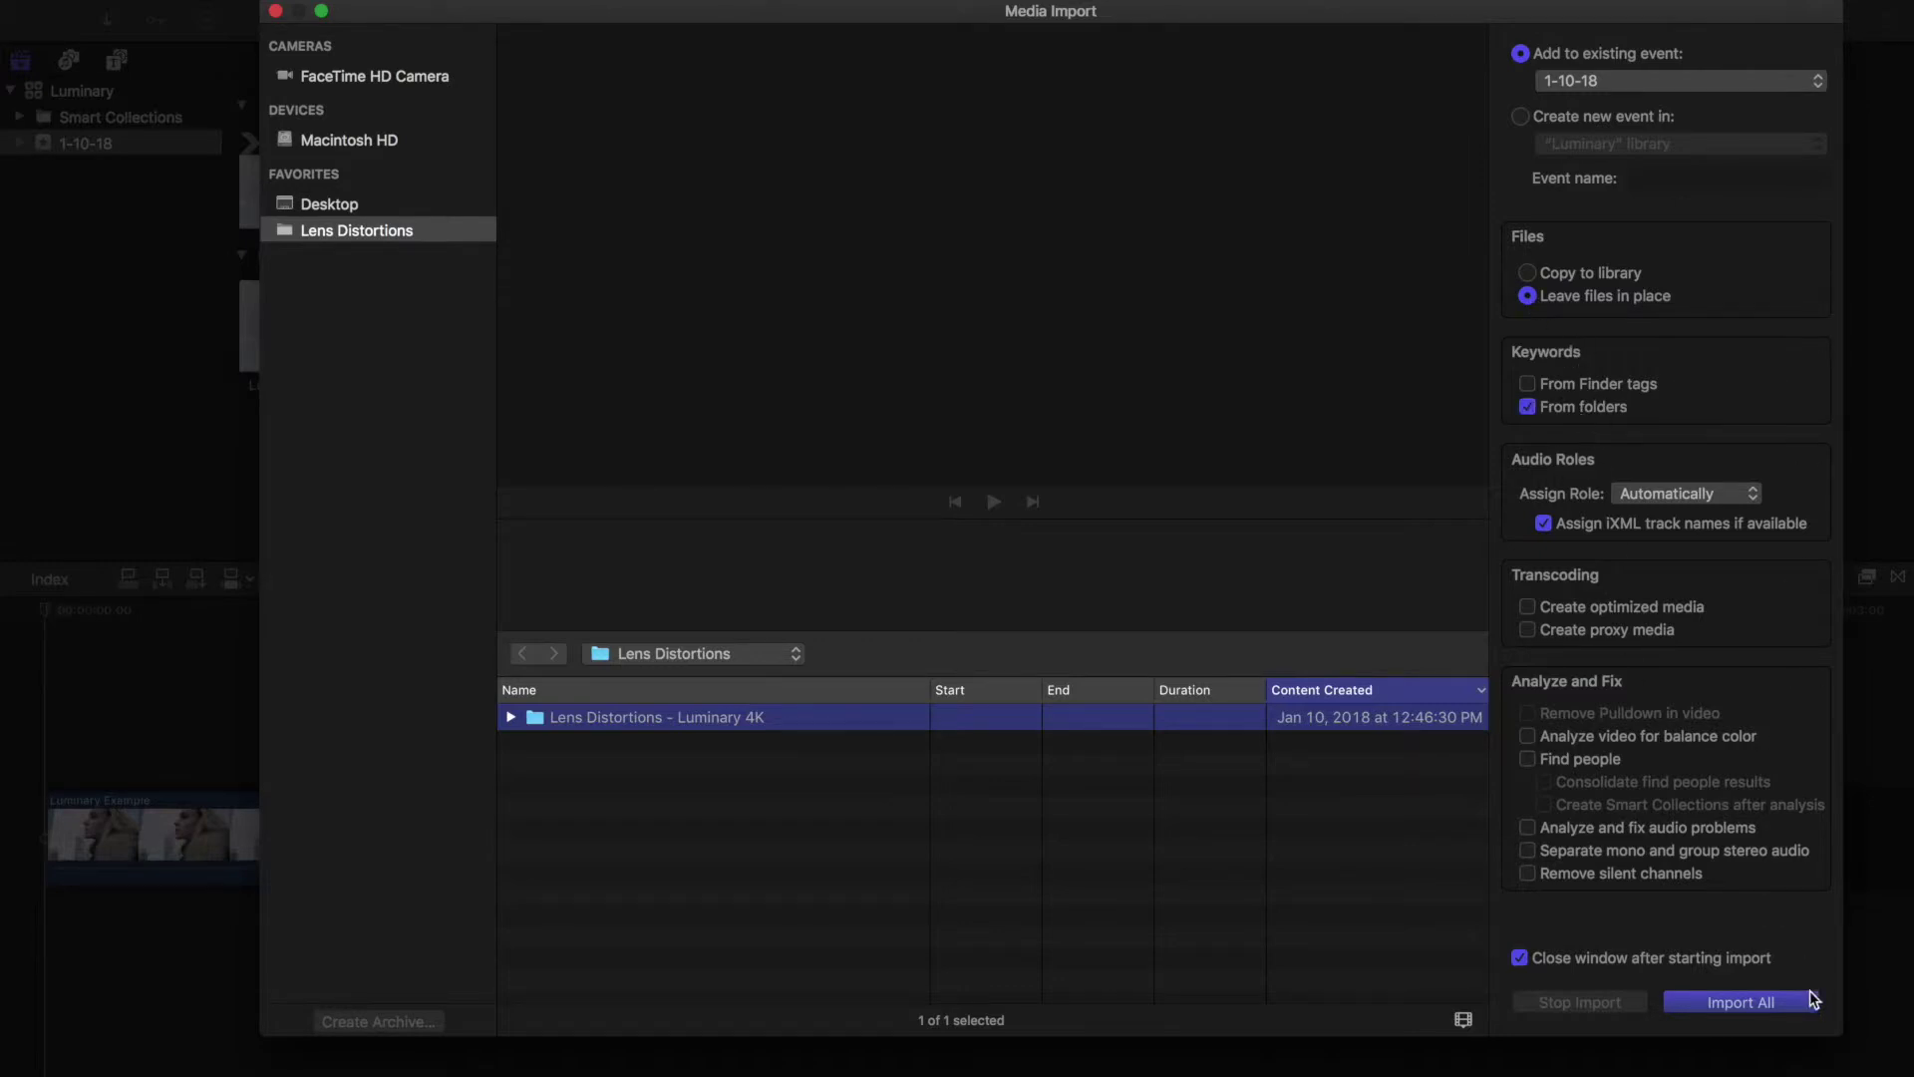
left_click(1742, 1002)
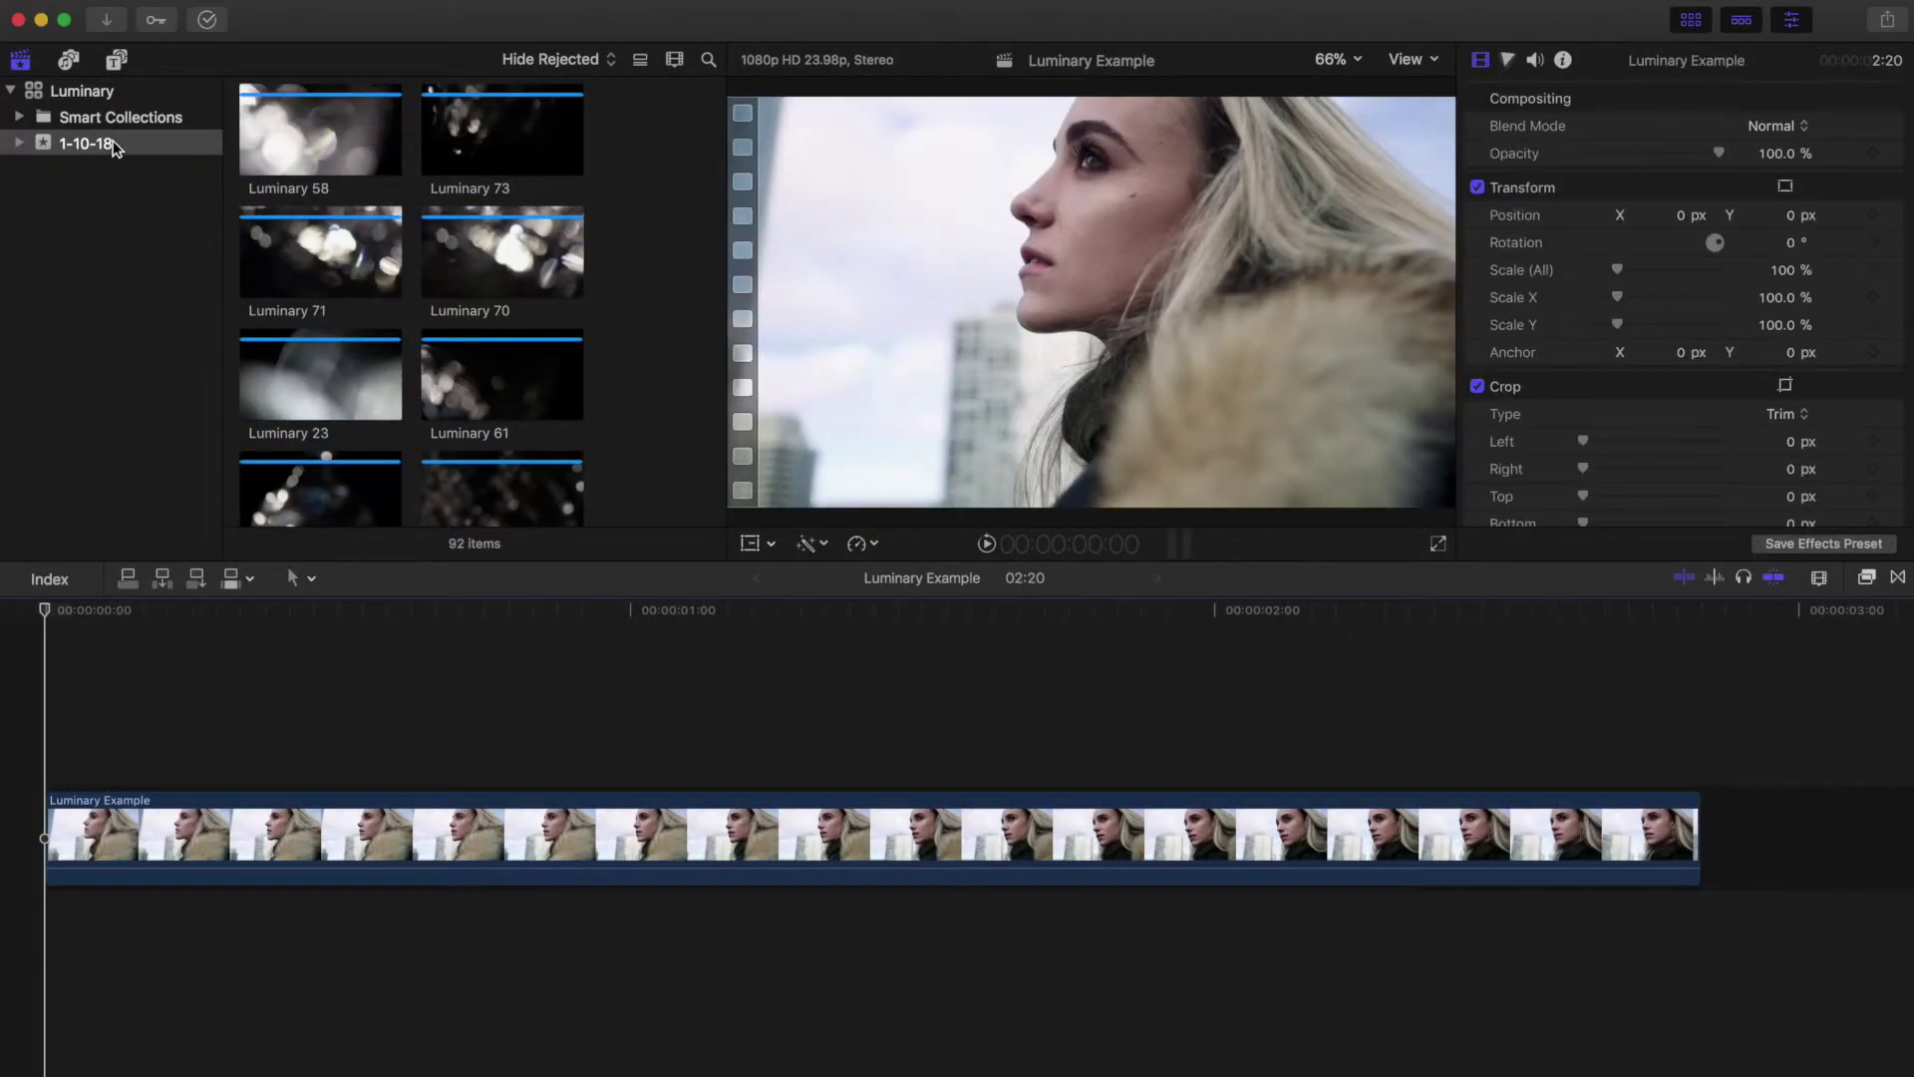
- Place Luminary 17 from the 02 - Bold collection above the portrait clip, trimmed to 2:20
left_click(21, 143)
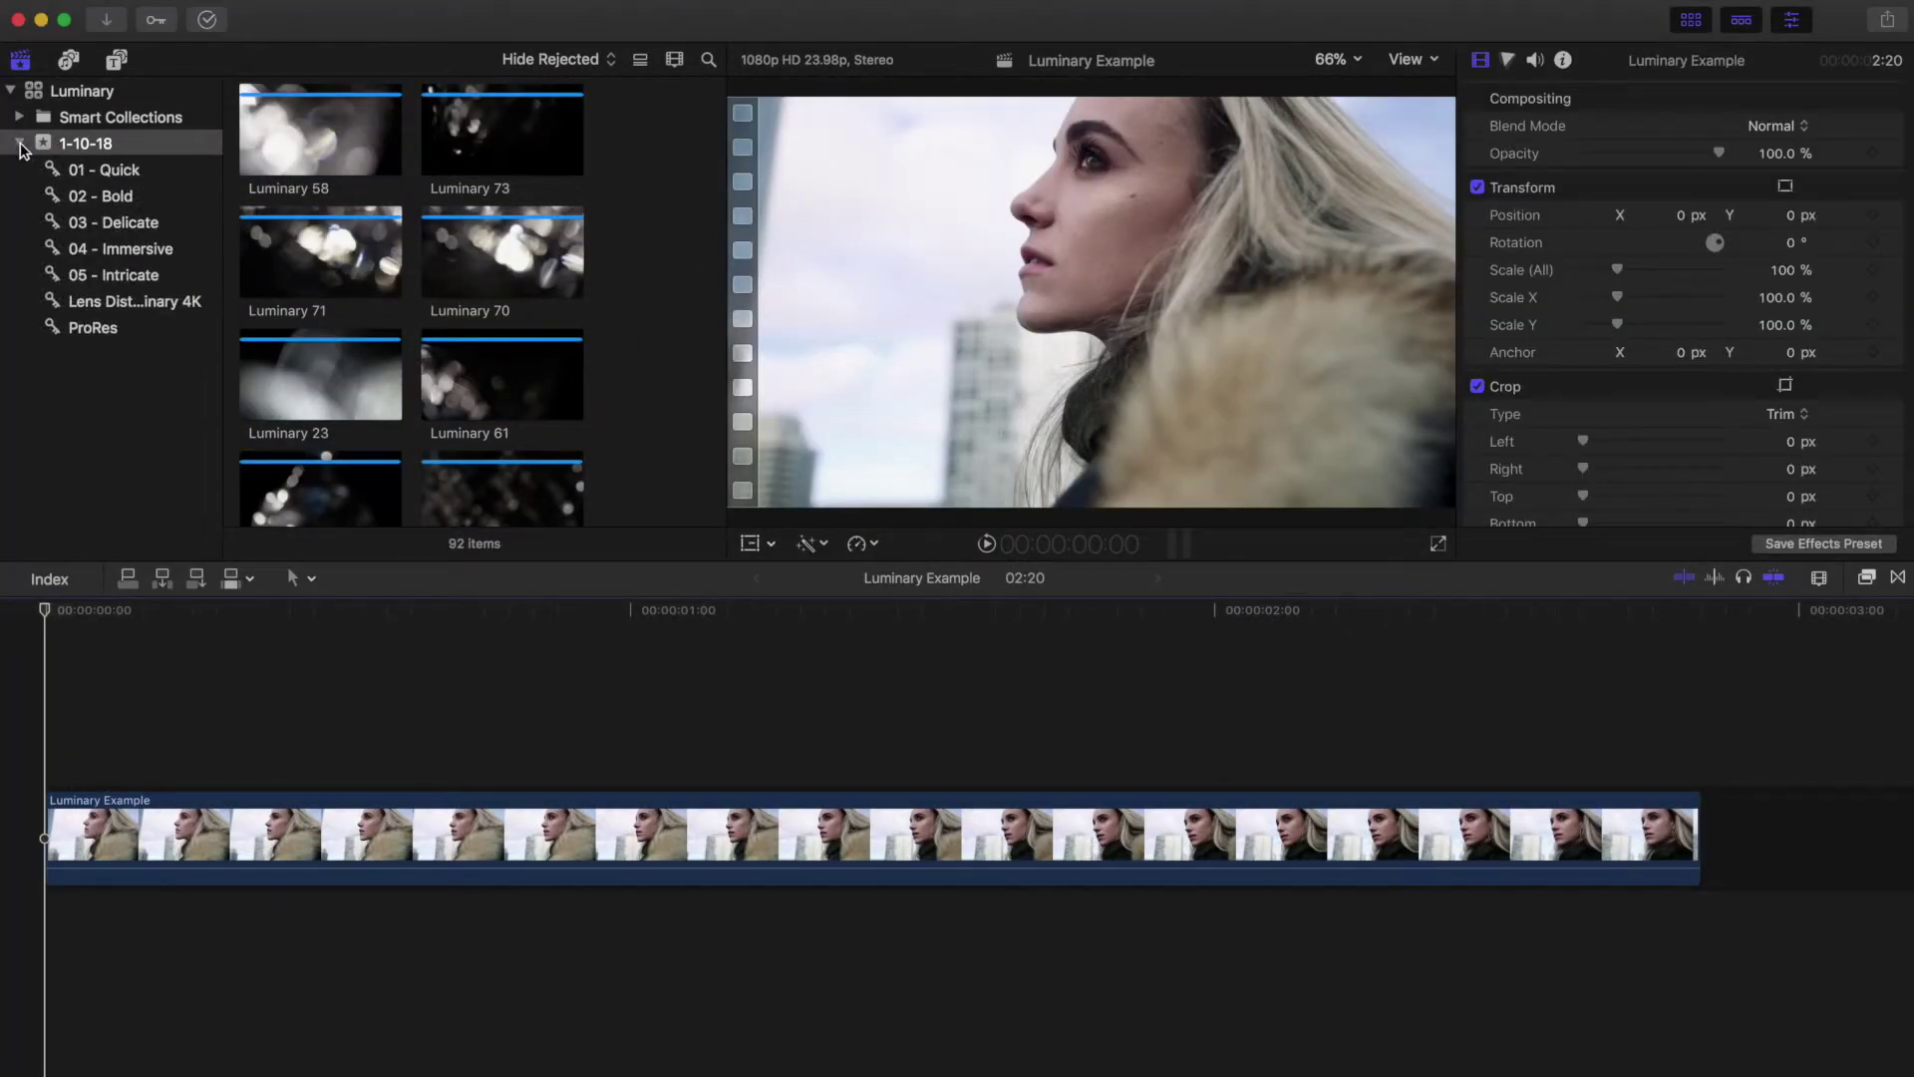
left_click(105, 196)
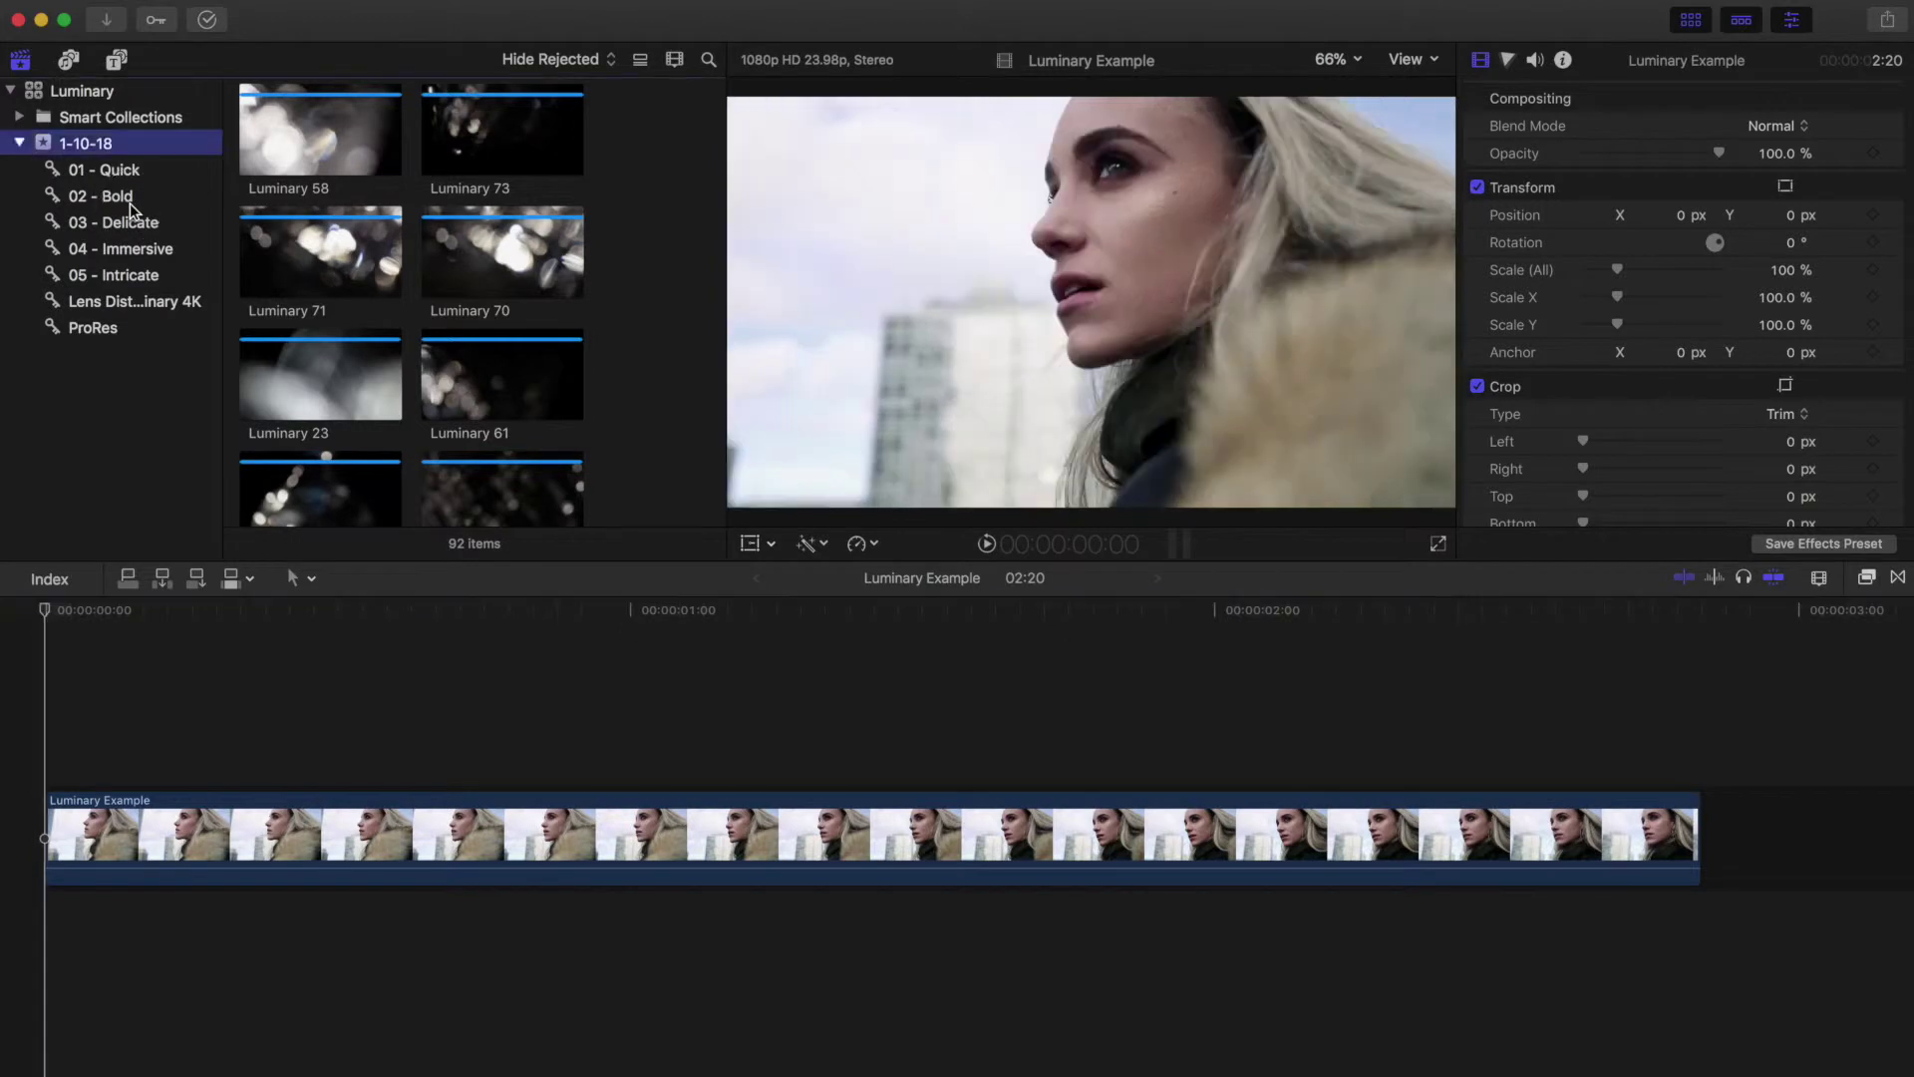
scroll(486, 183, "up", 5)
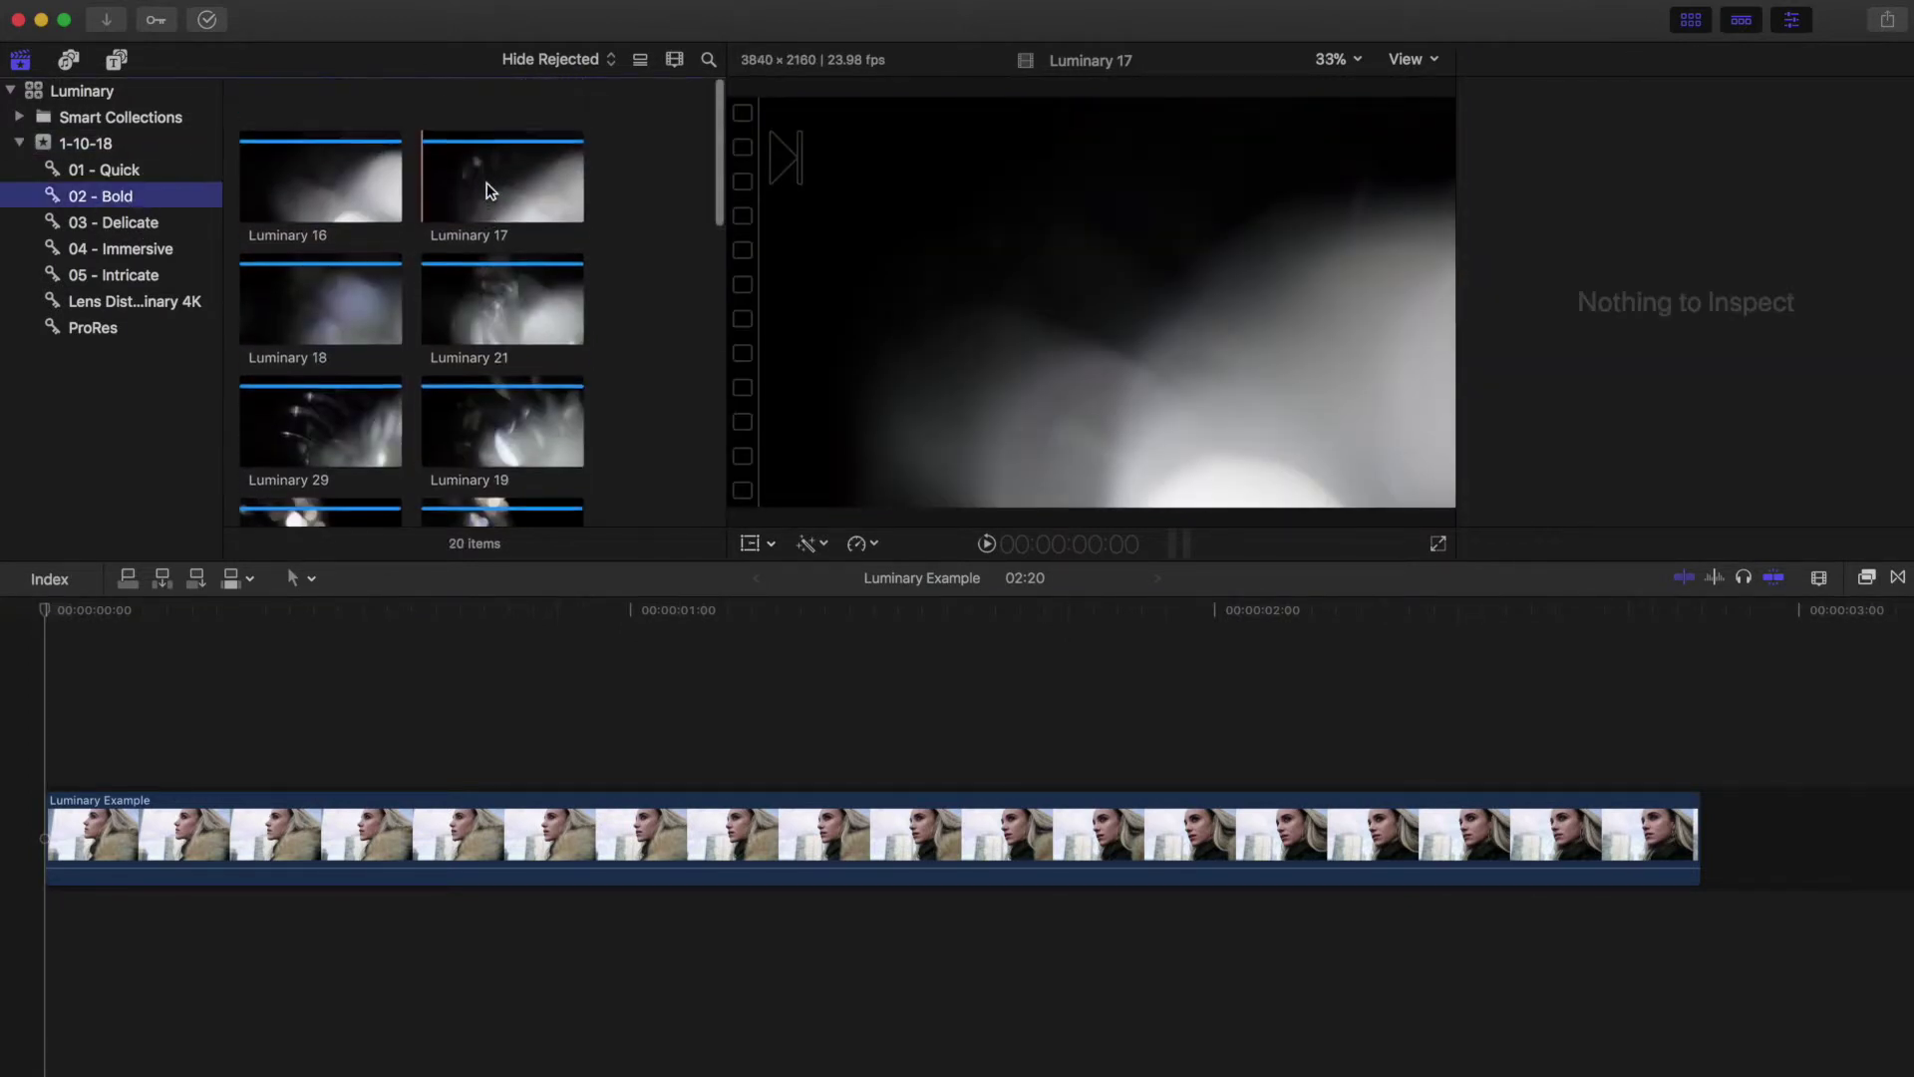
left_click(503, 141)
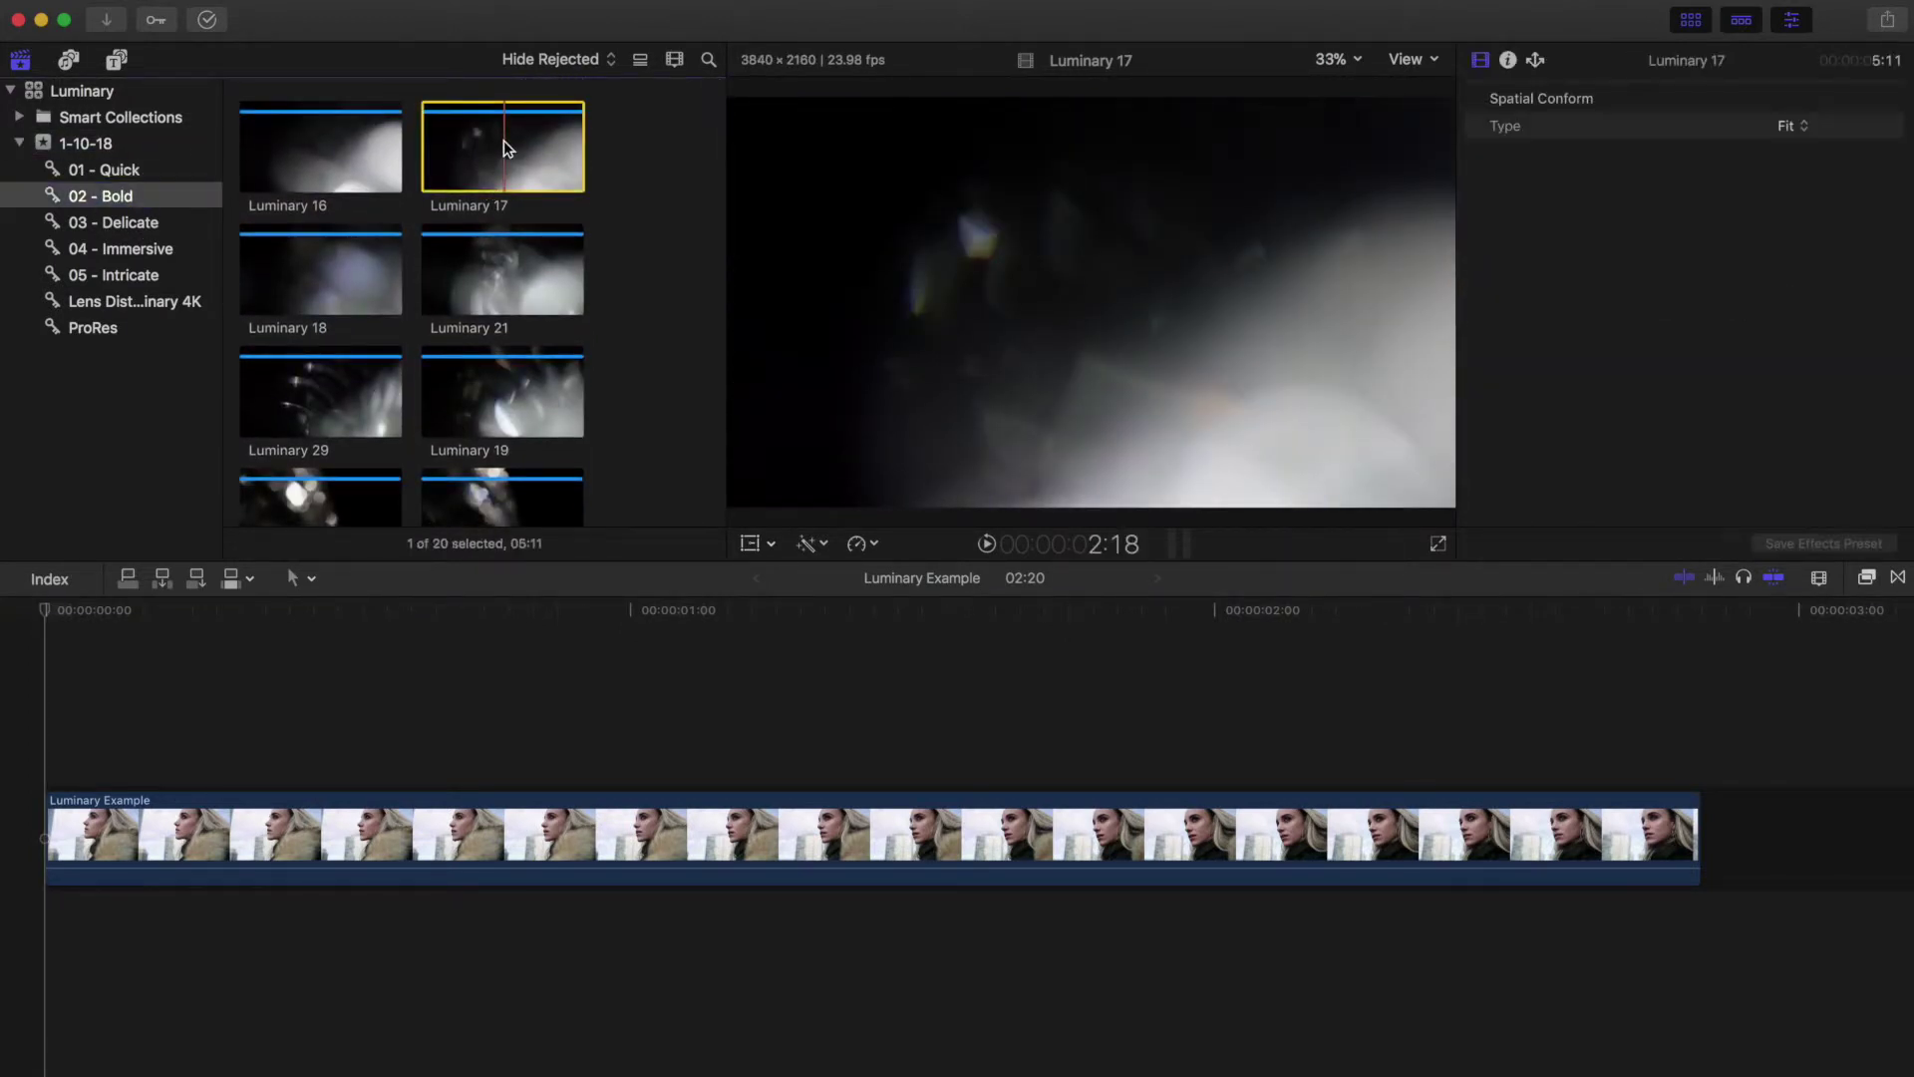
left_click_drag(504, 140, 37, 748)
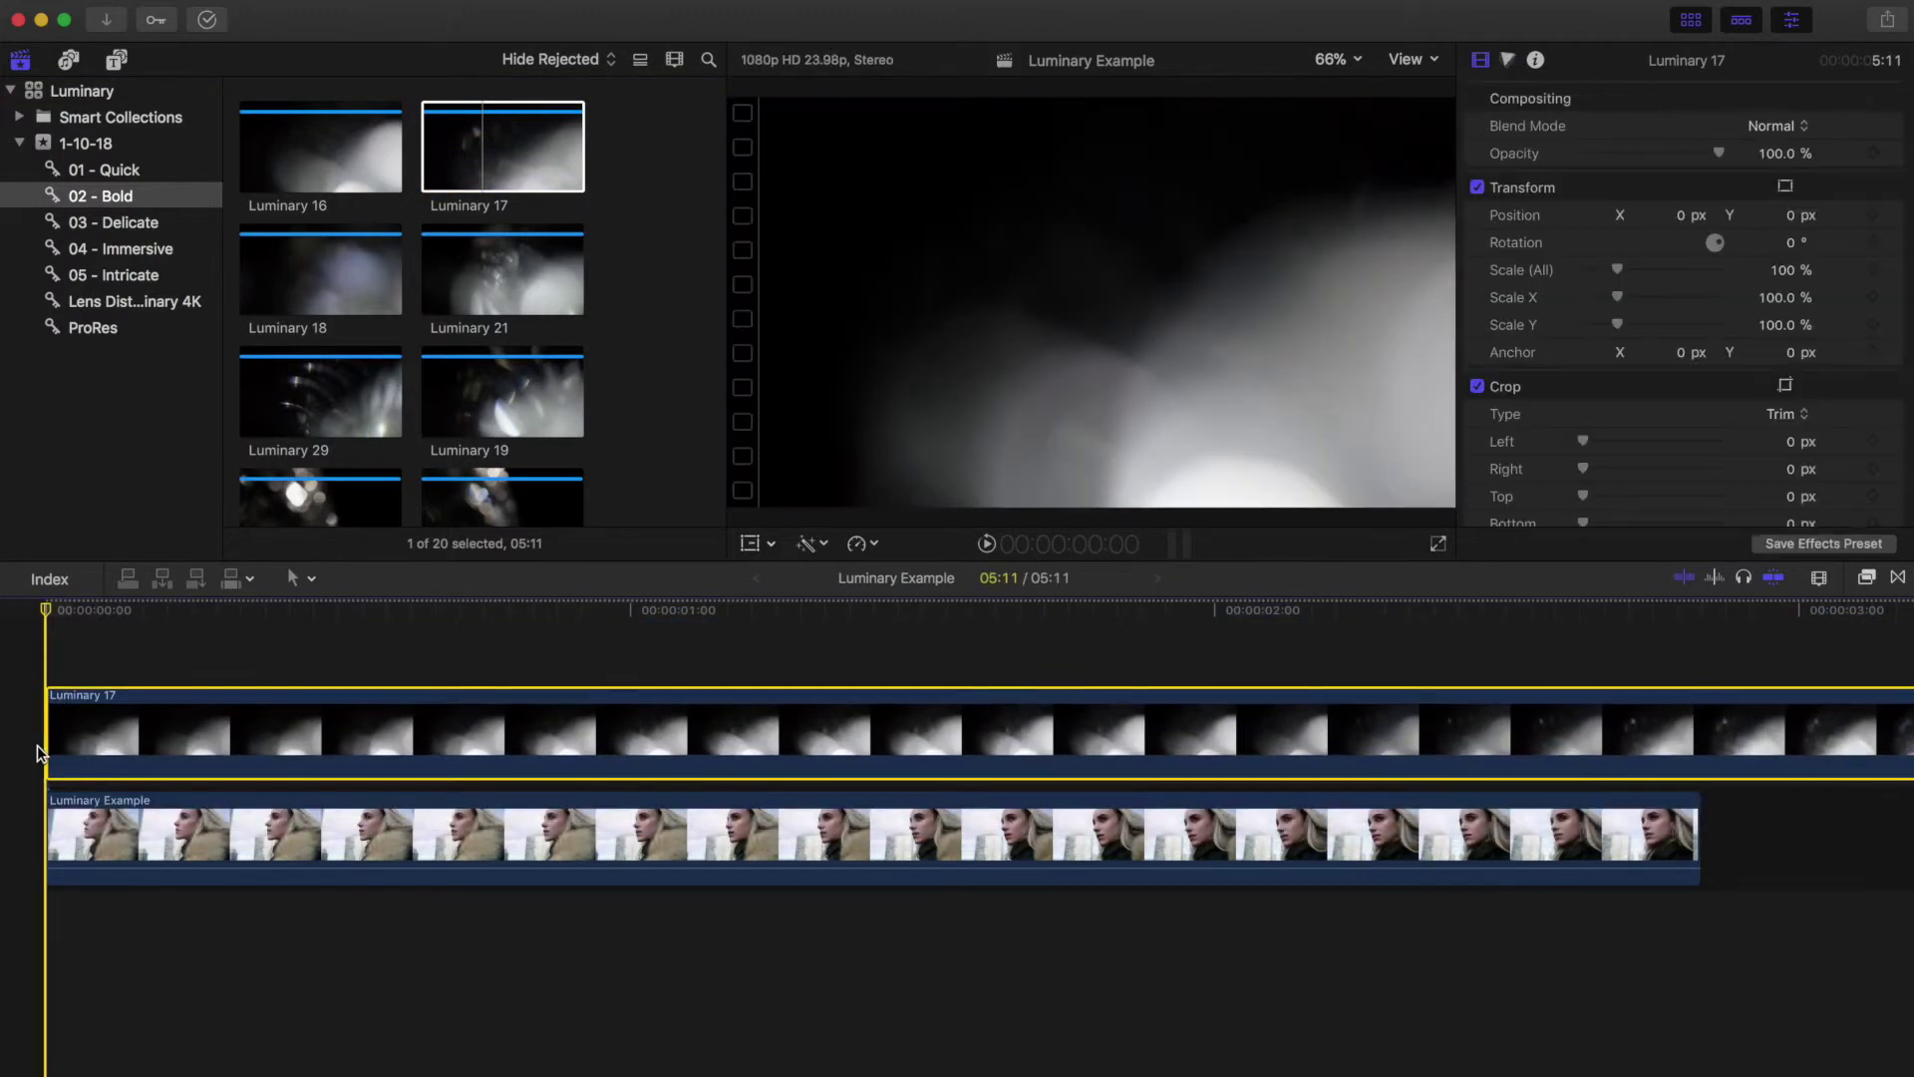
key("shift+z")
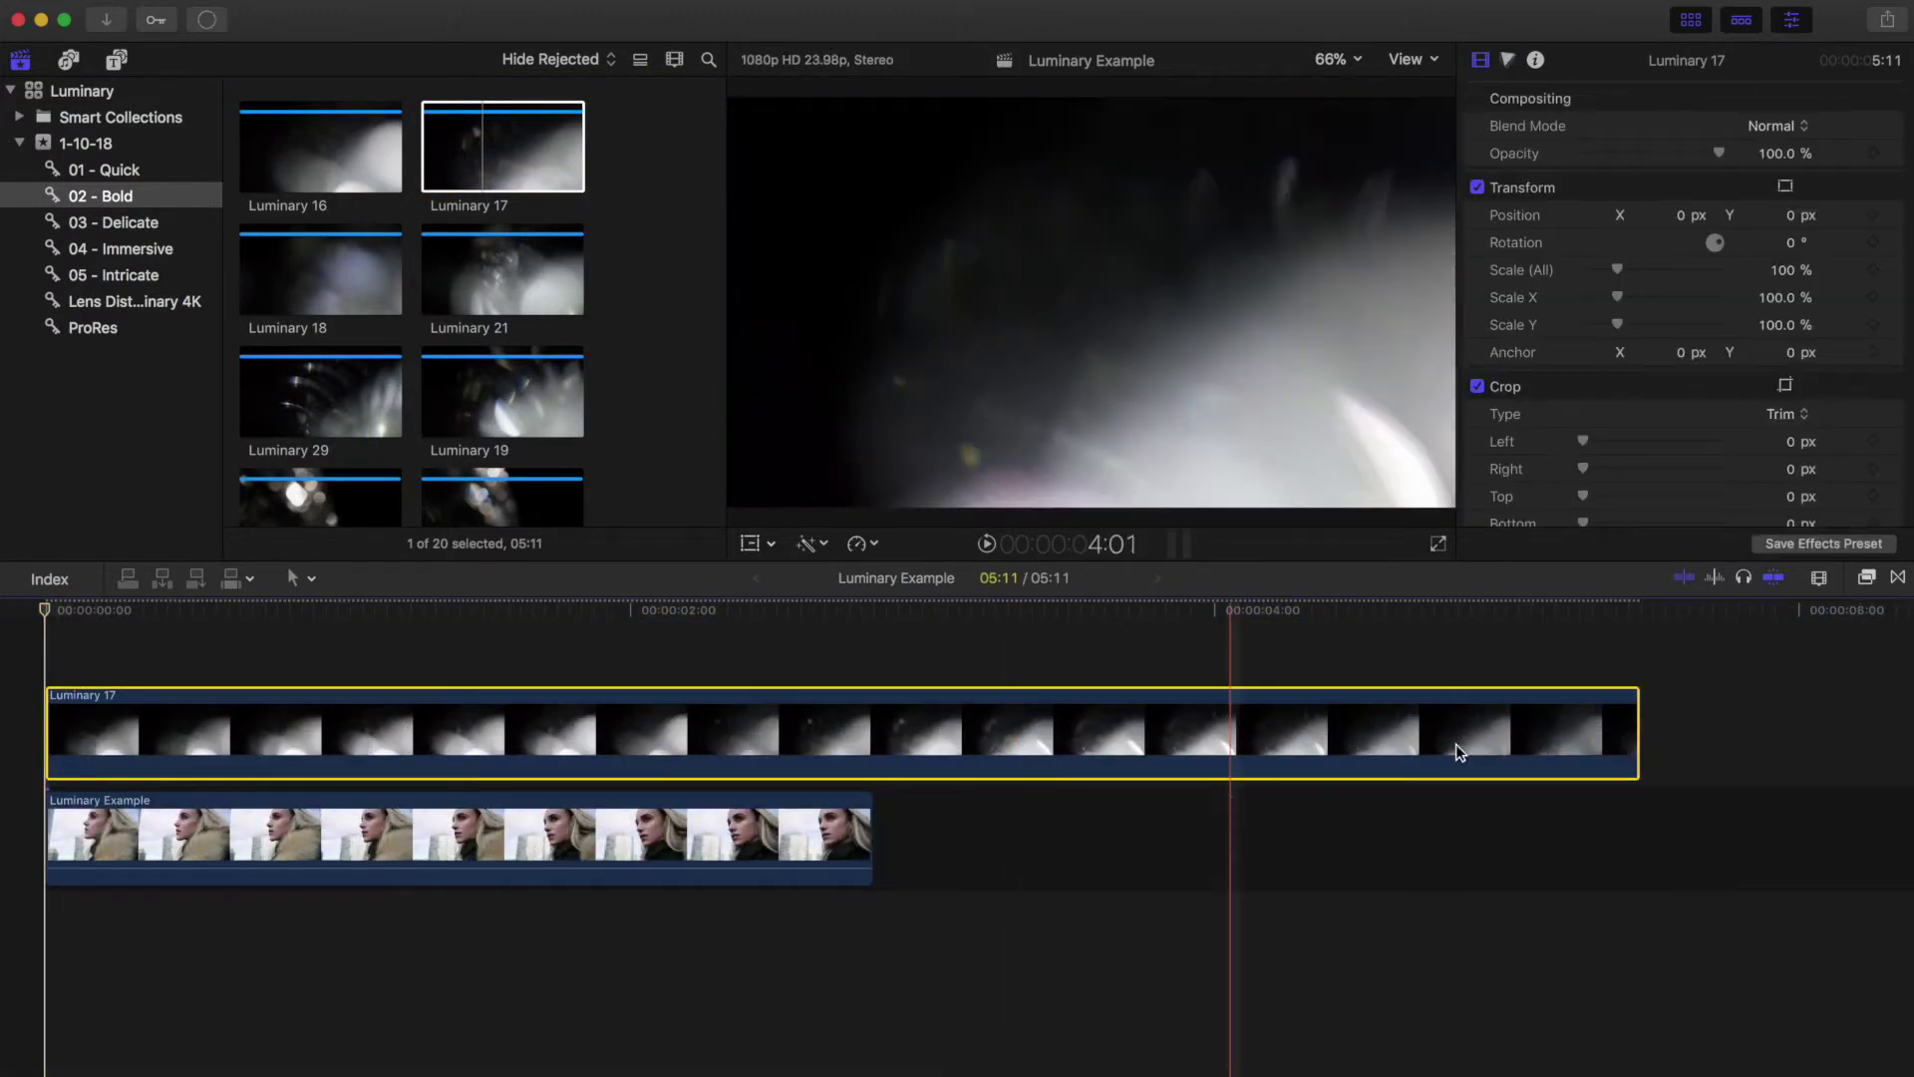
left_click_drag(1631, 719, 872, 741)
key("shift+z")
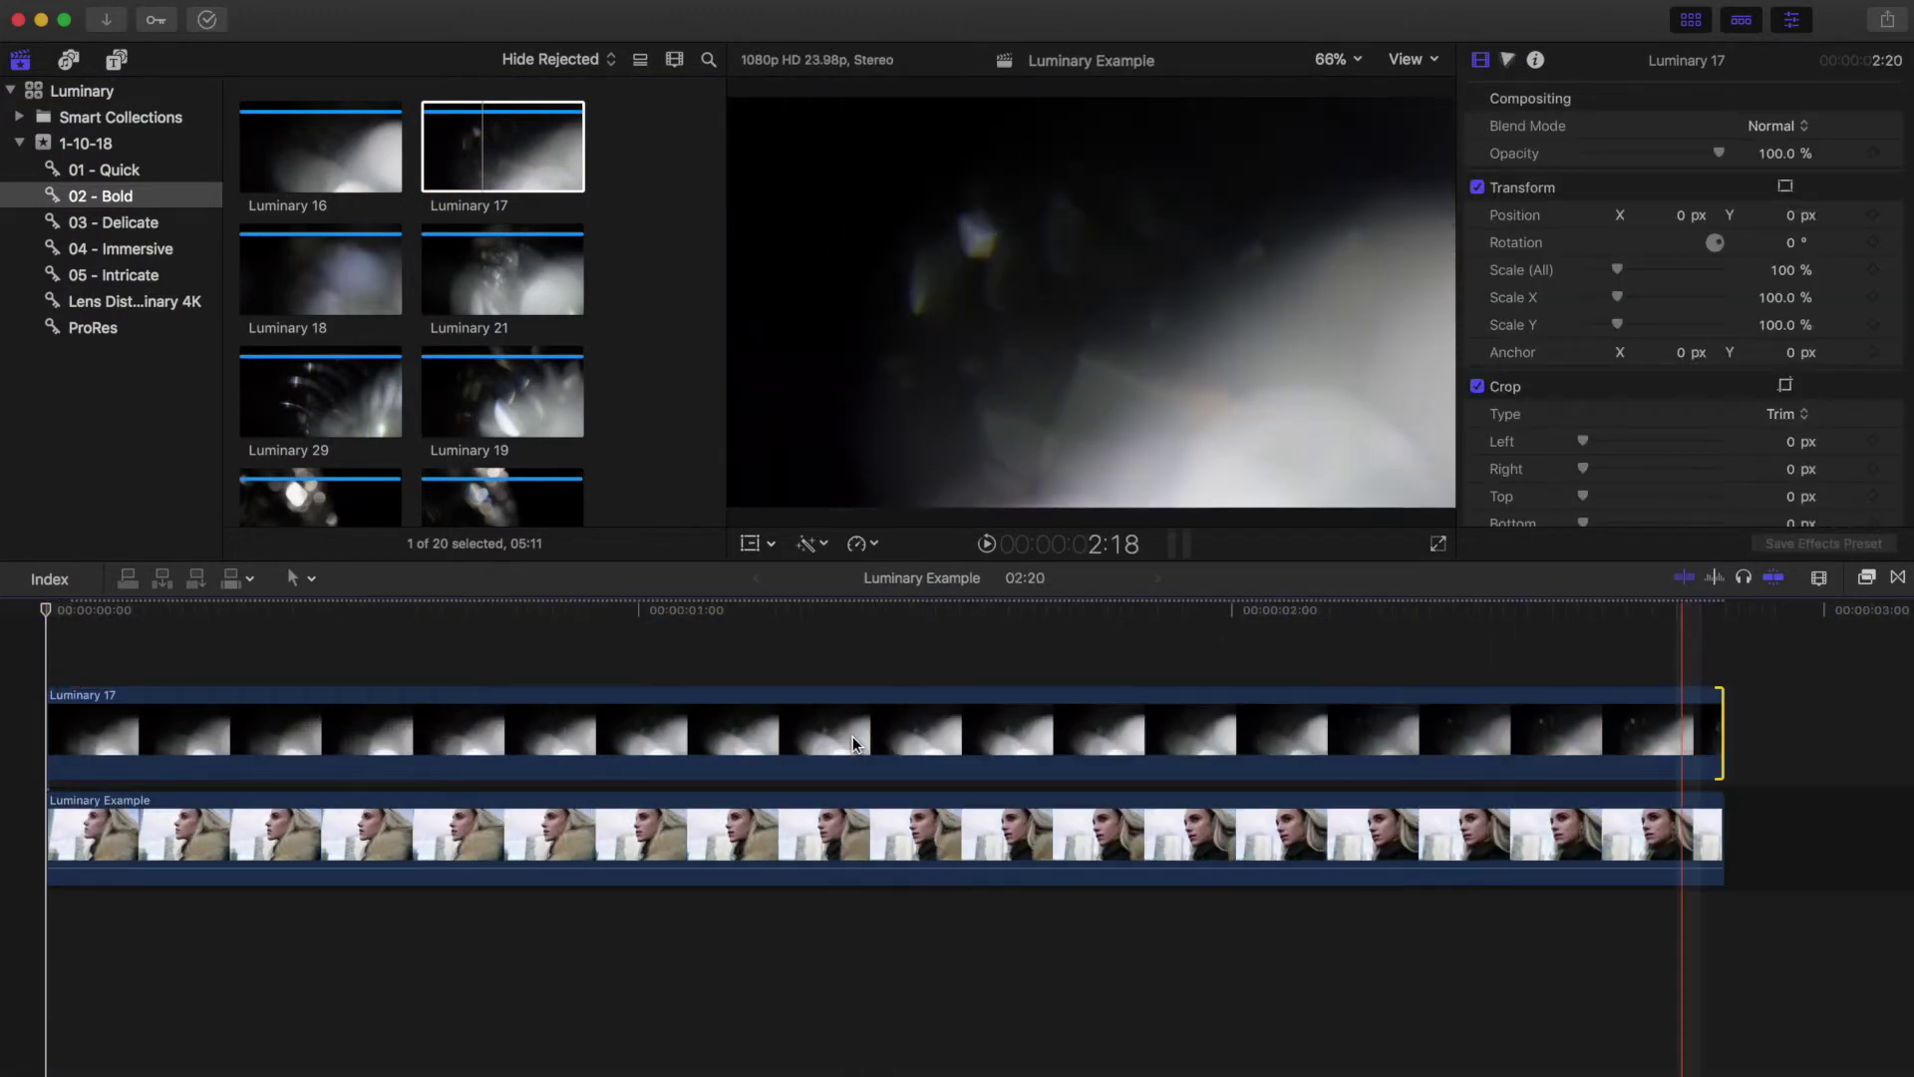
- Give Luminary 17 Screen blend mode, Scale 138% and Rotation -12.1°
left_click(1779, 126)
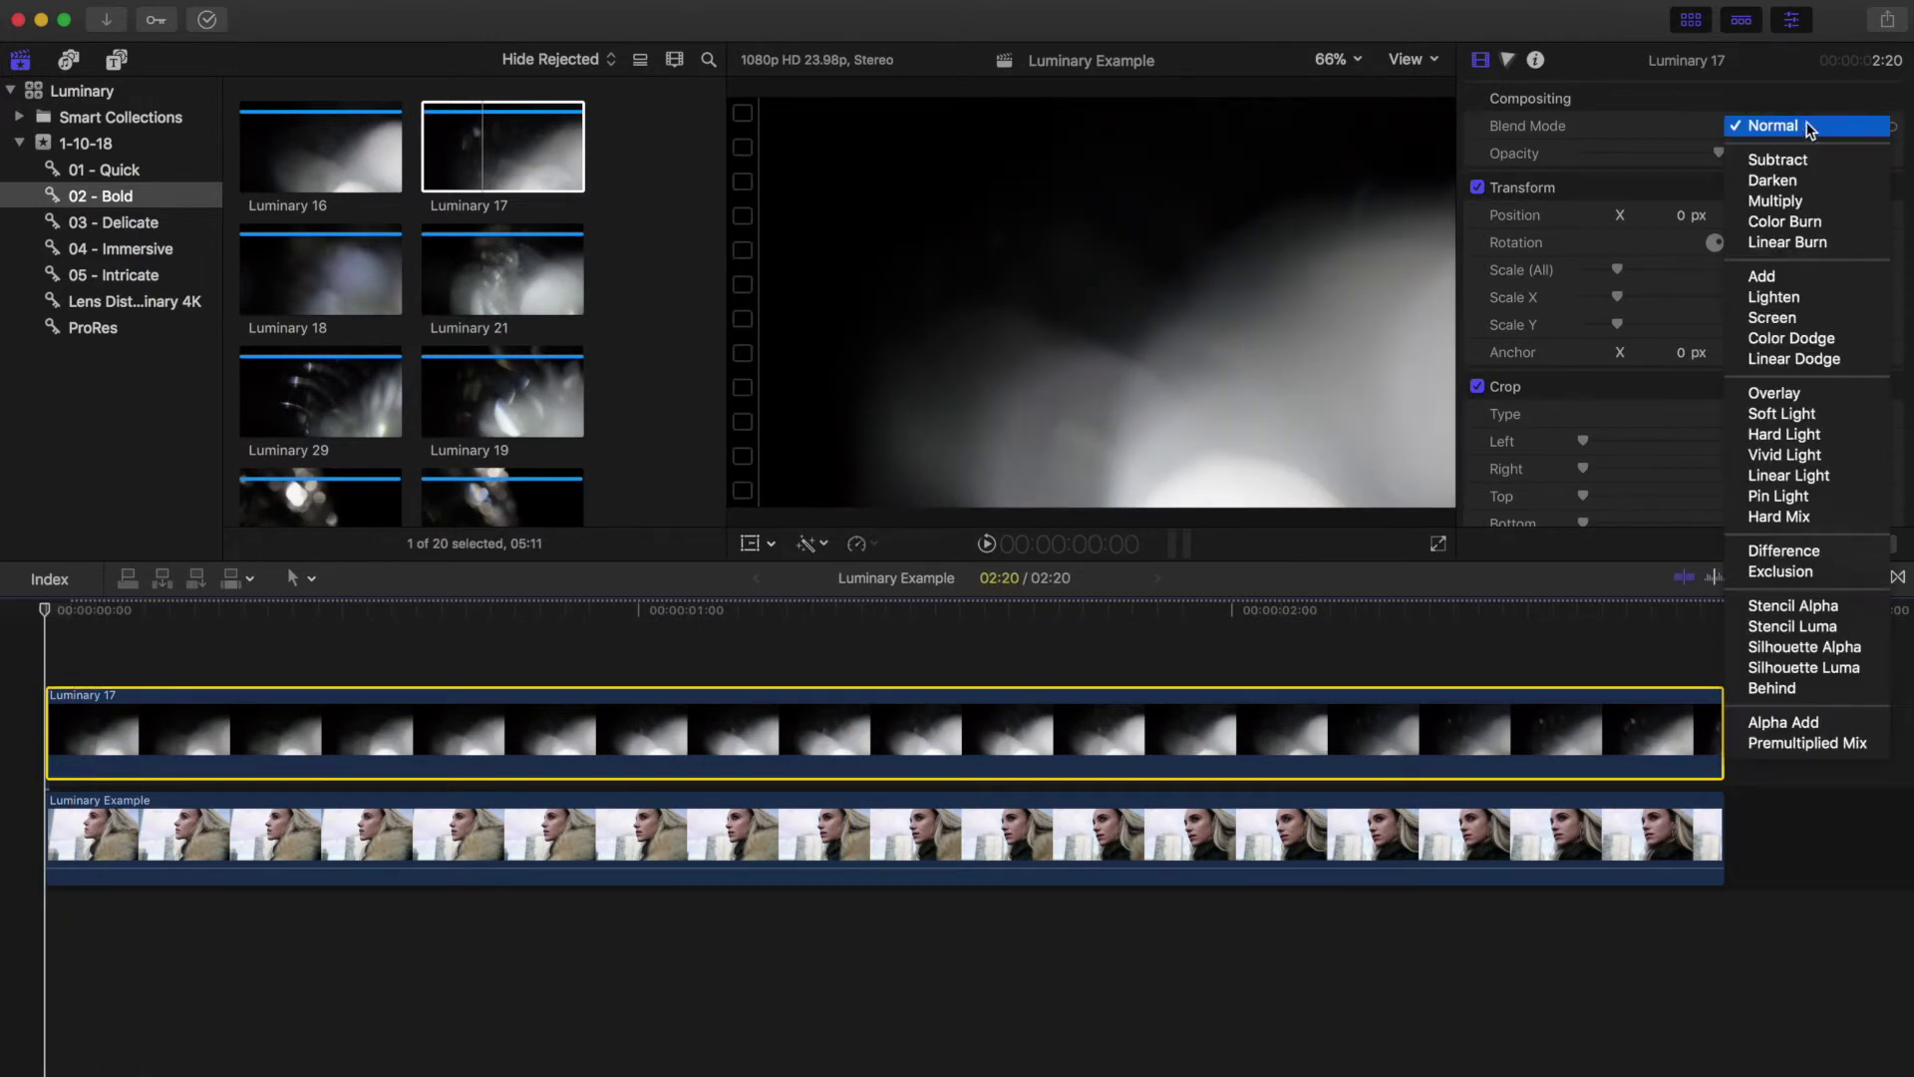
left_click(1833, 318)
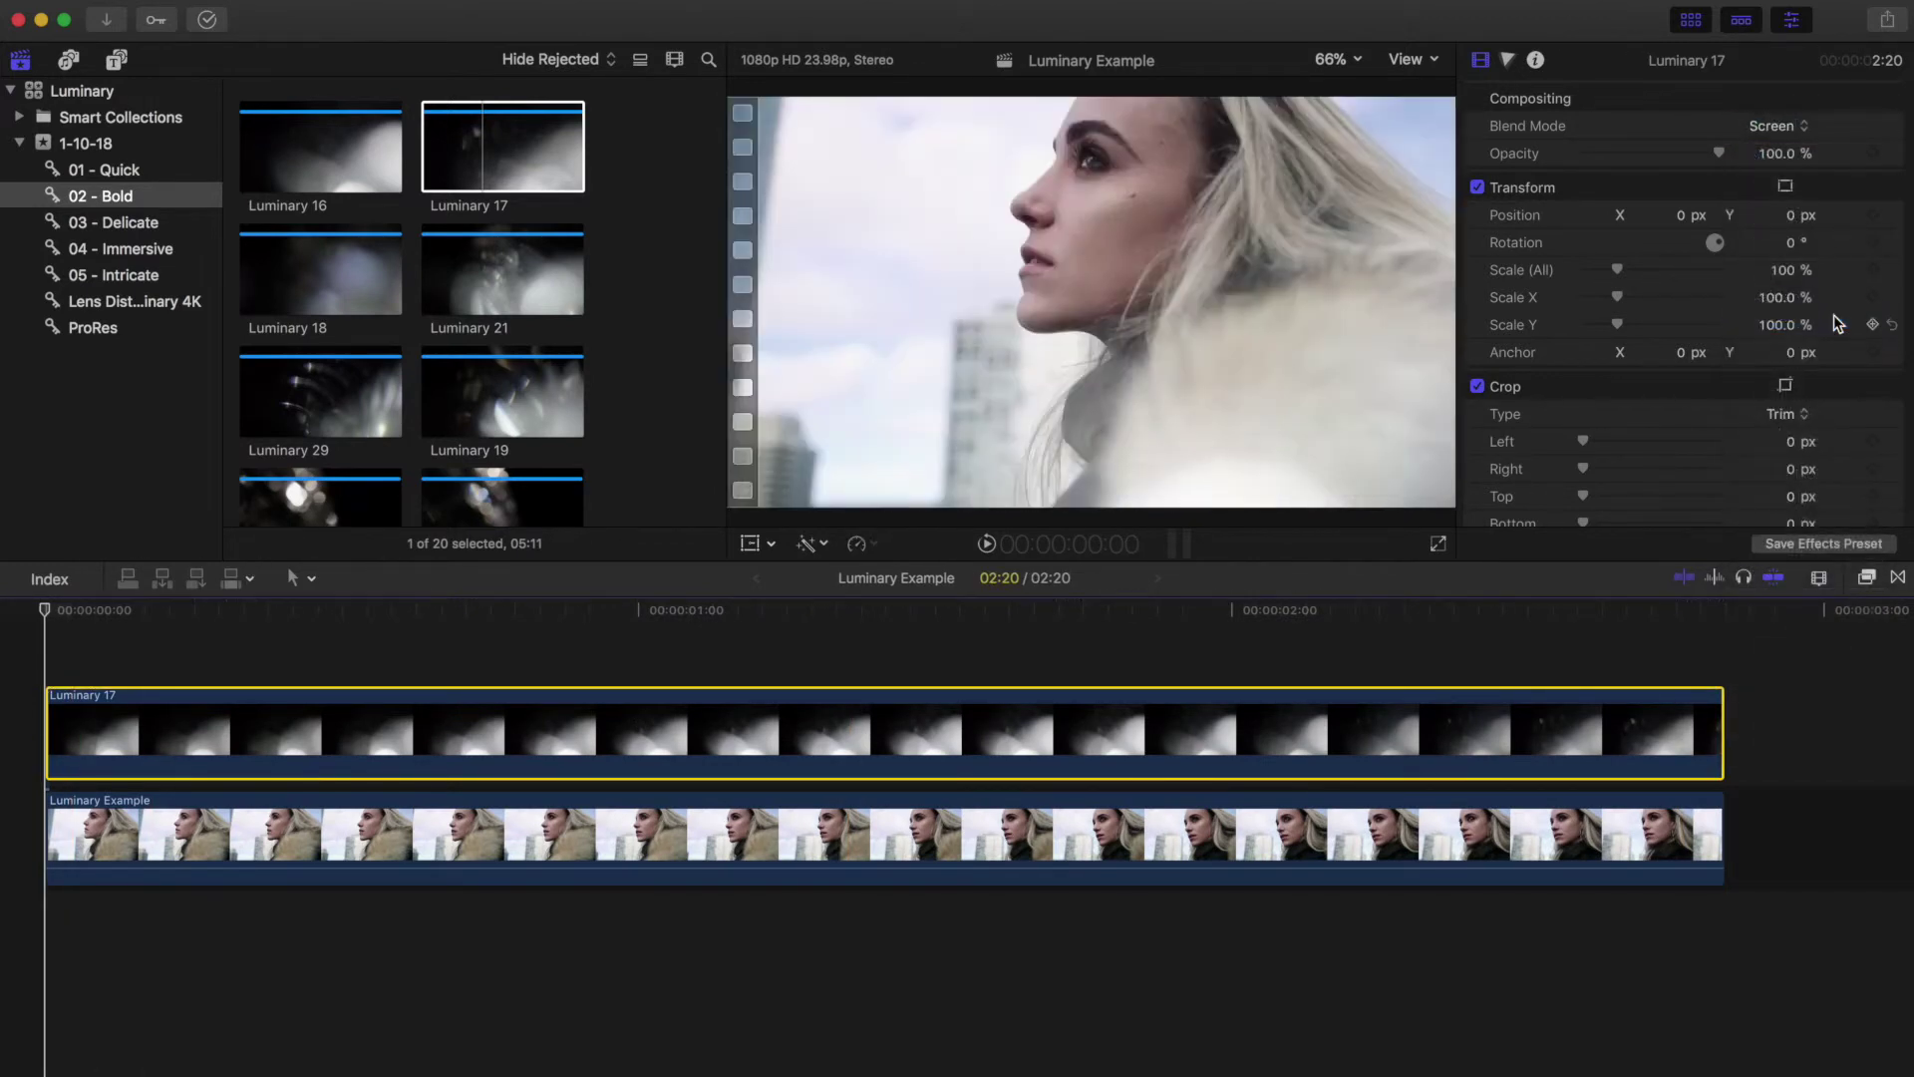
left_click_drag(1617, 272, 1630, 271)
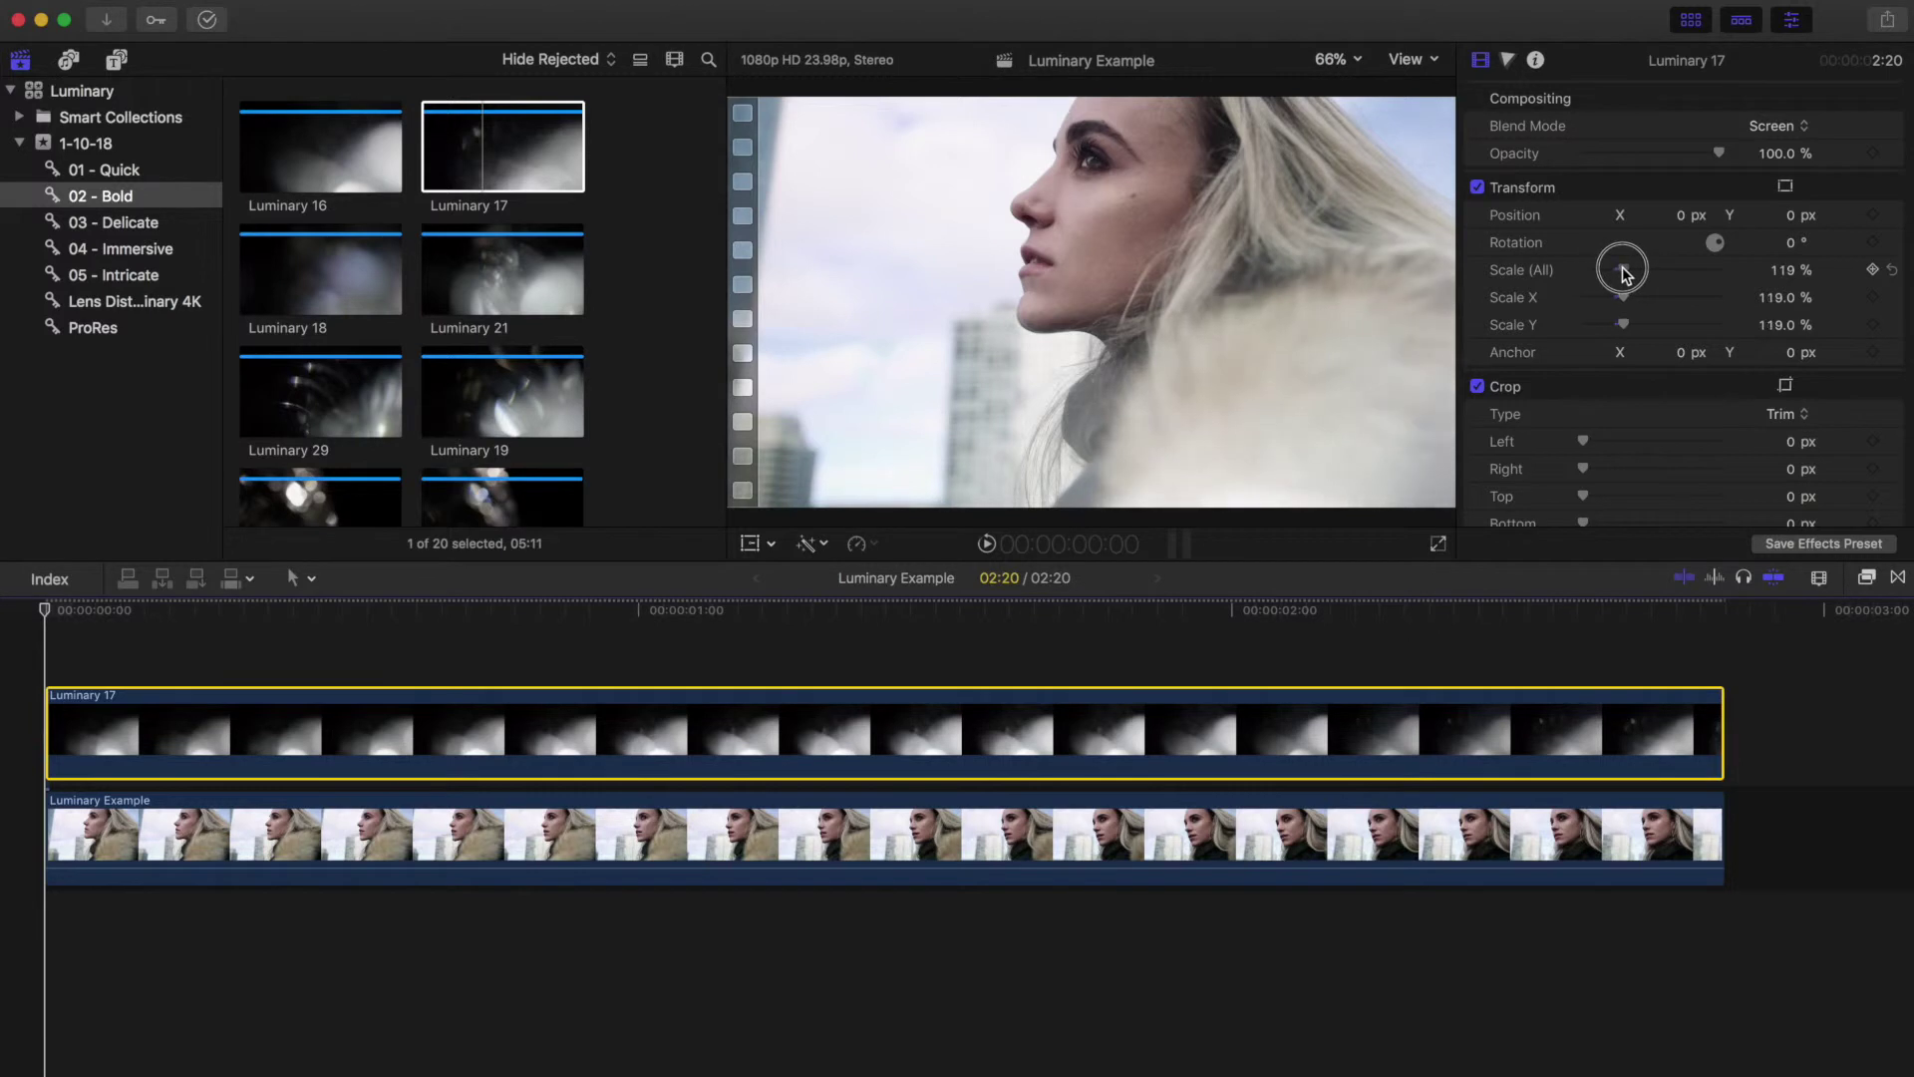
left_click_drag(1807, 245, 1789, 246)
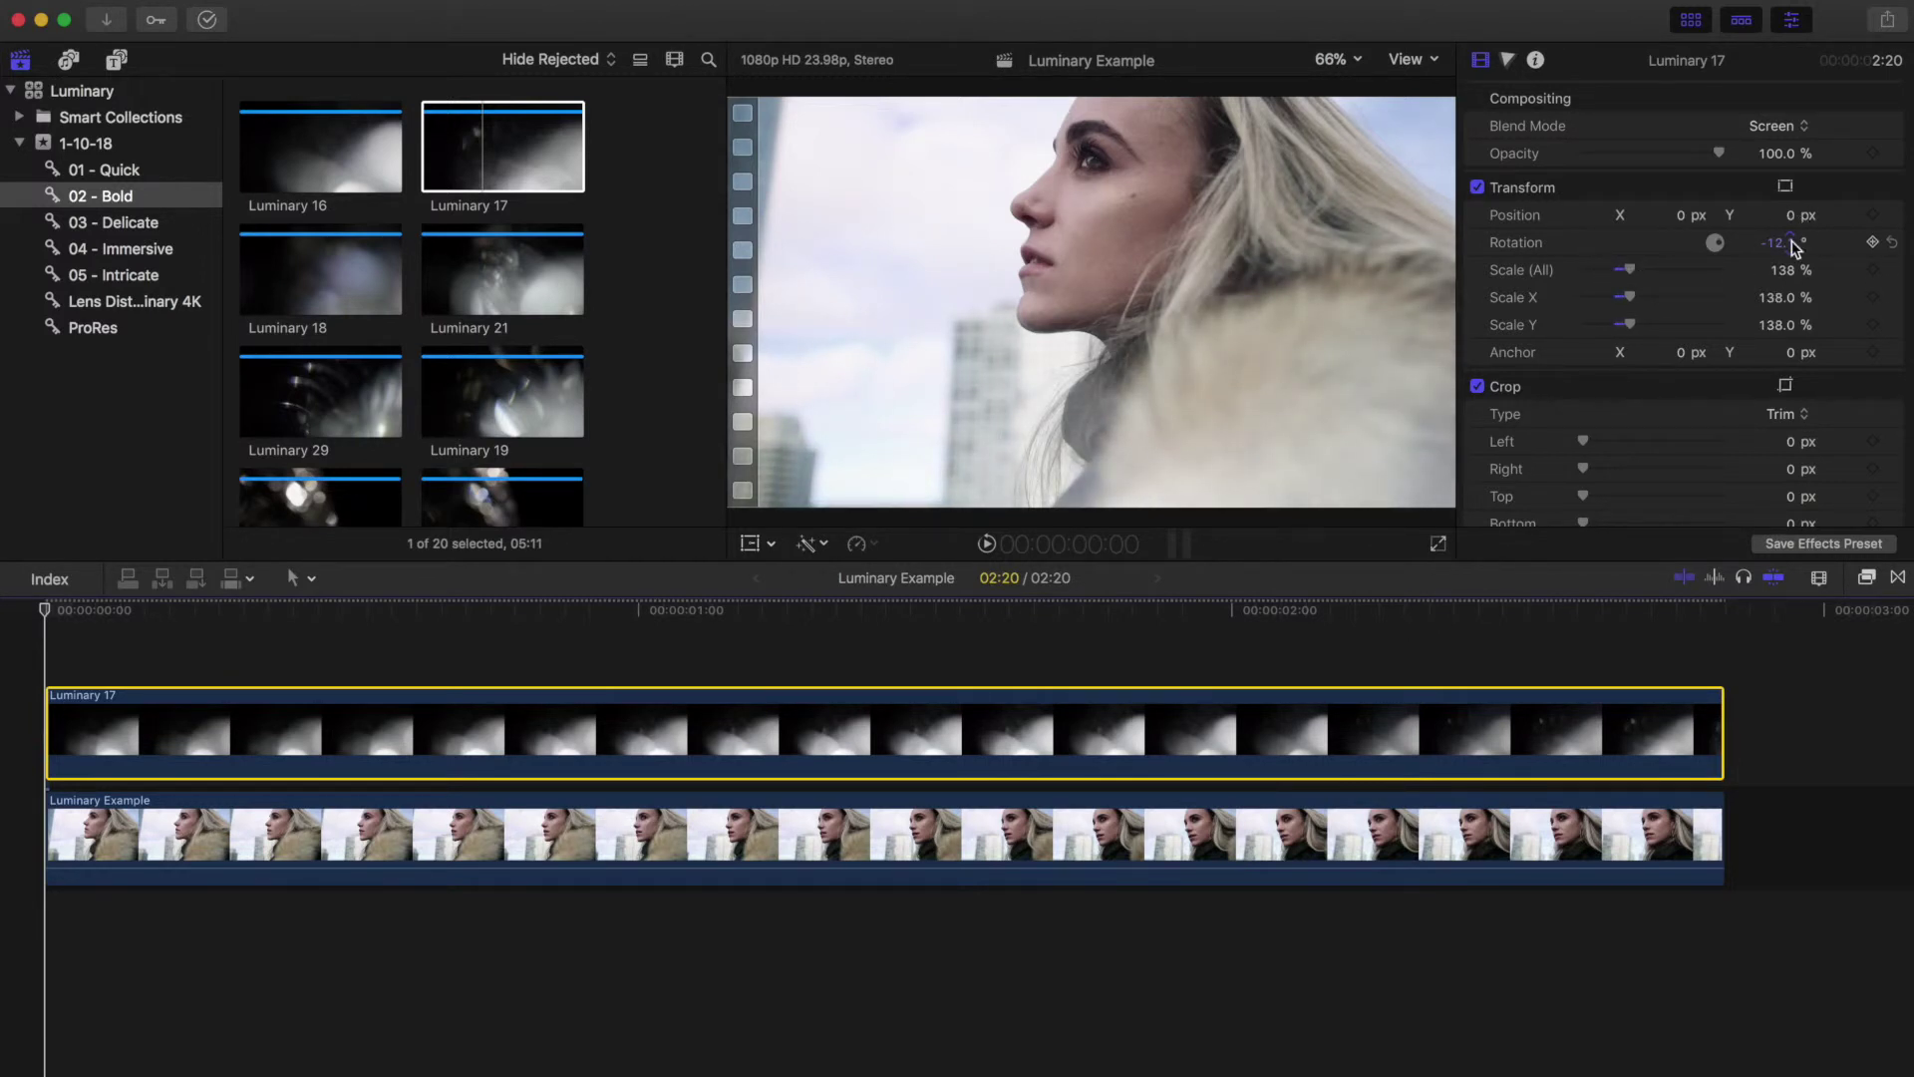
- Apply the Color Board effect to Luminary 17
left_click(1870, 579)
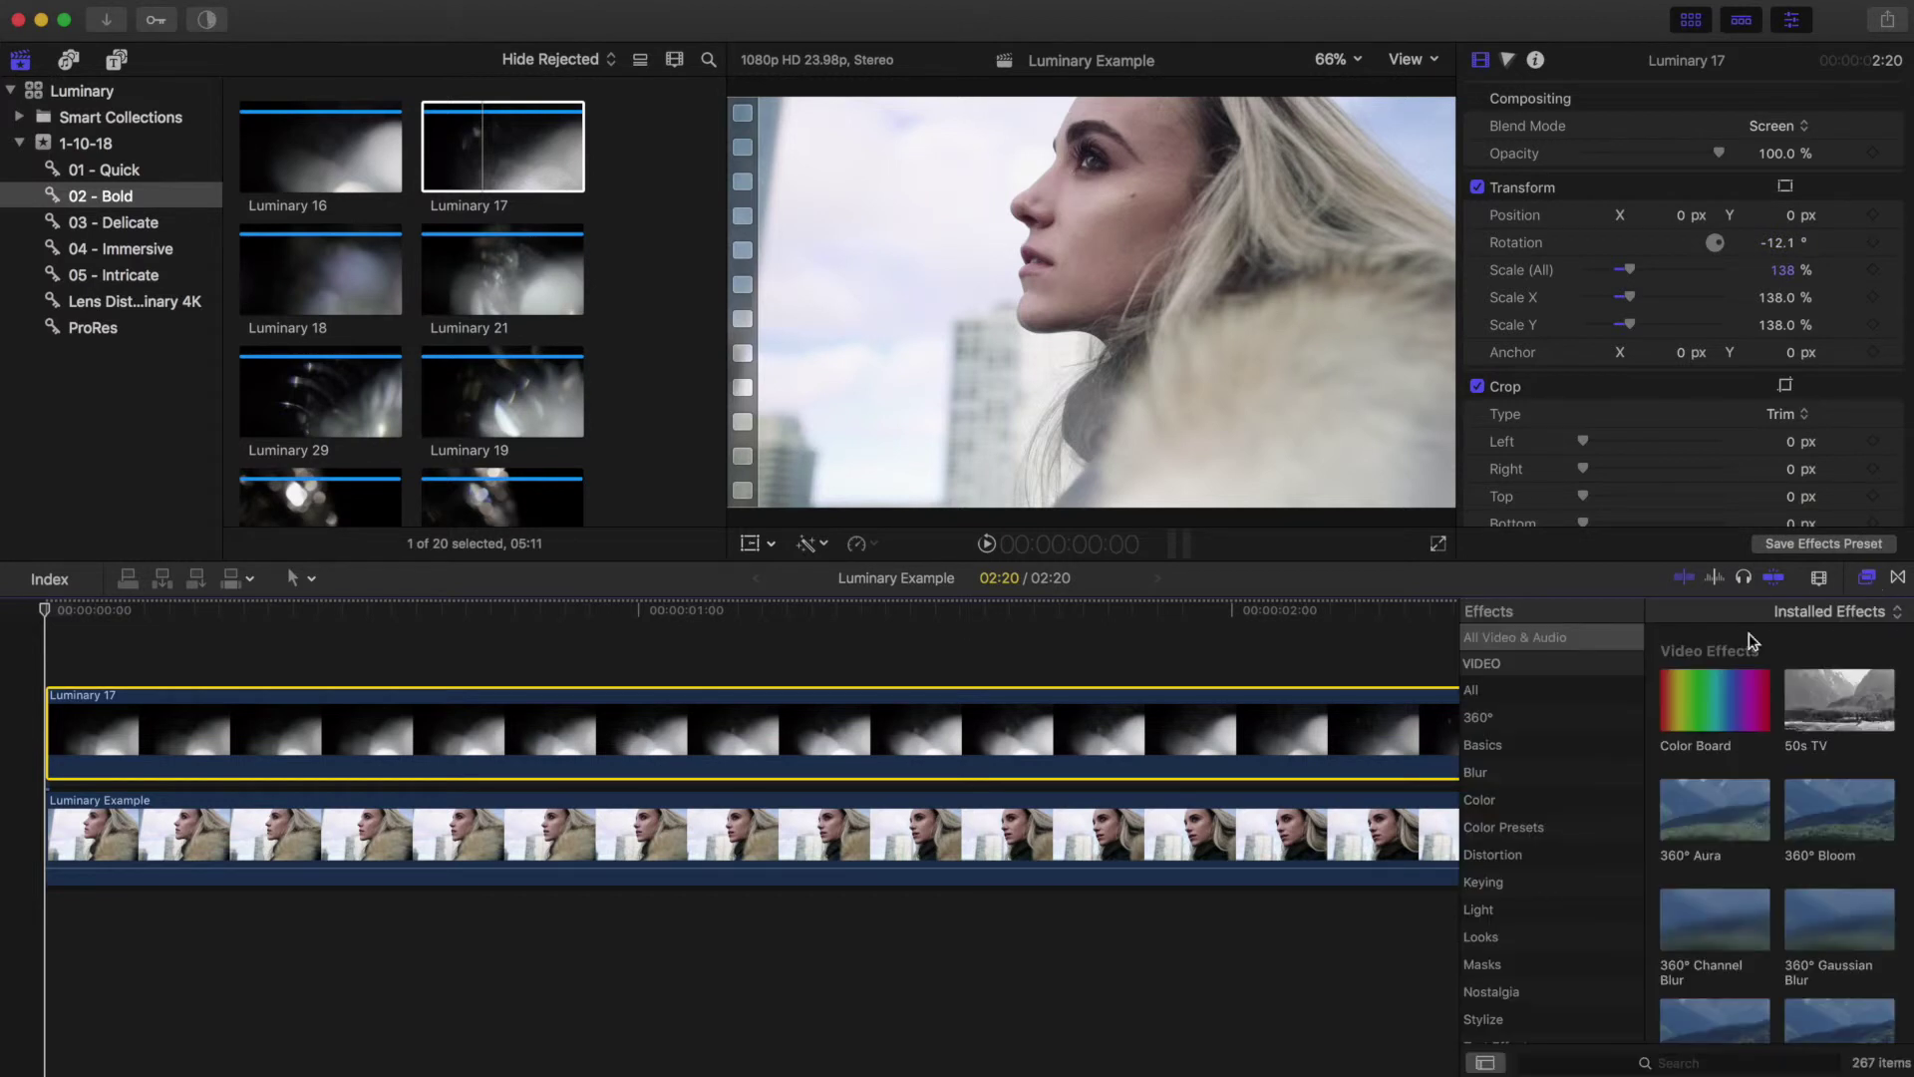
left_click_drag(1712, 699, 1331, 730)
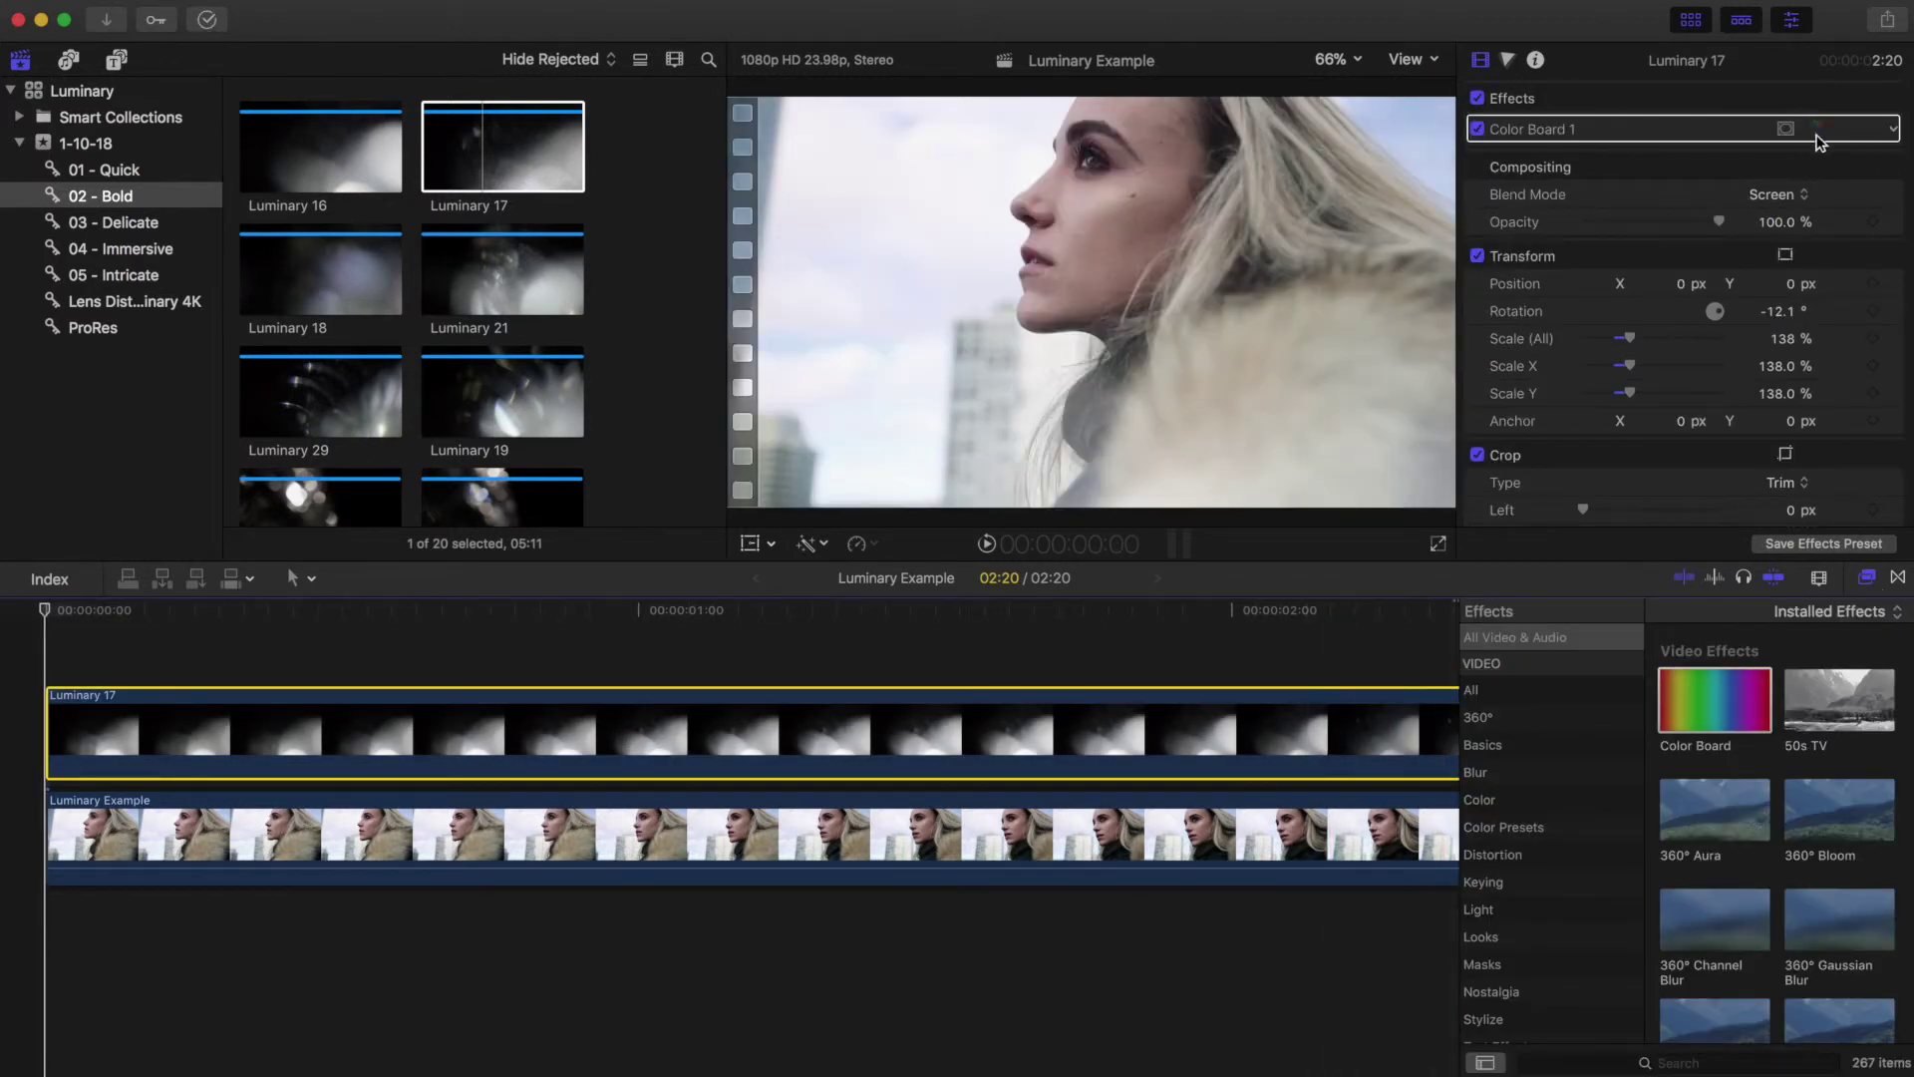
left_click(1820, 128)
- Raise highlight and midtone exposure, and set the Master color puck to 193°, 7%
left_click_drag(1827, 297, 1827, 278)
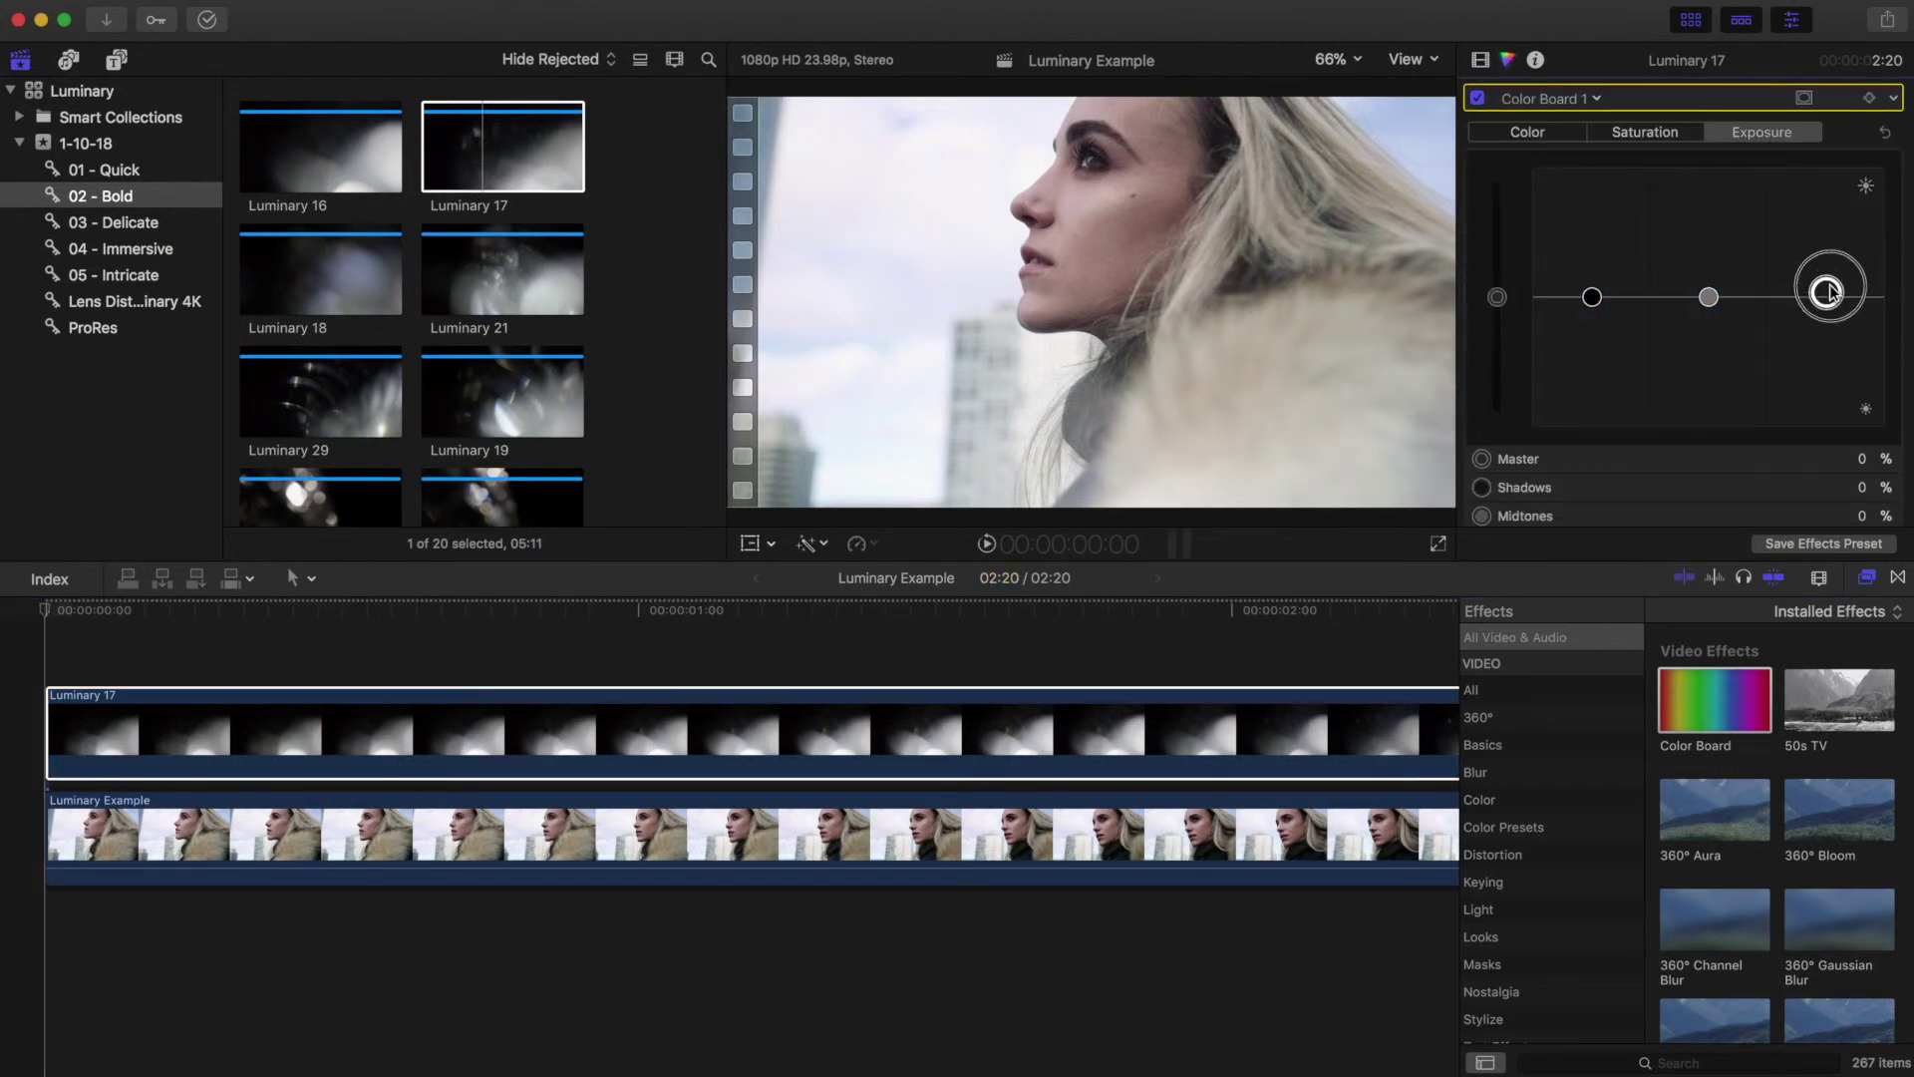
left_click_drag(1709, 297, 1708, 285)
left_click(1526, 131)
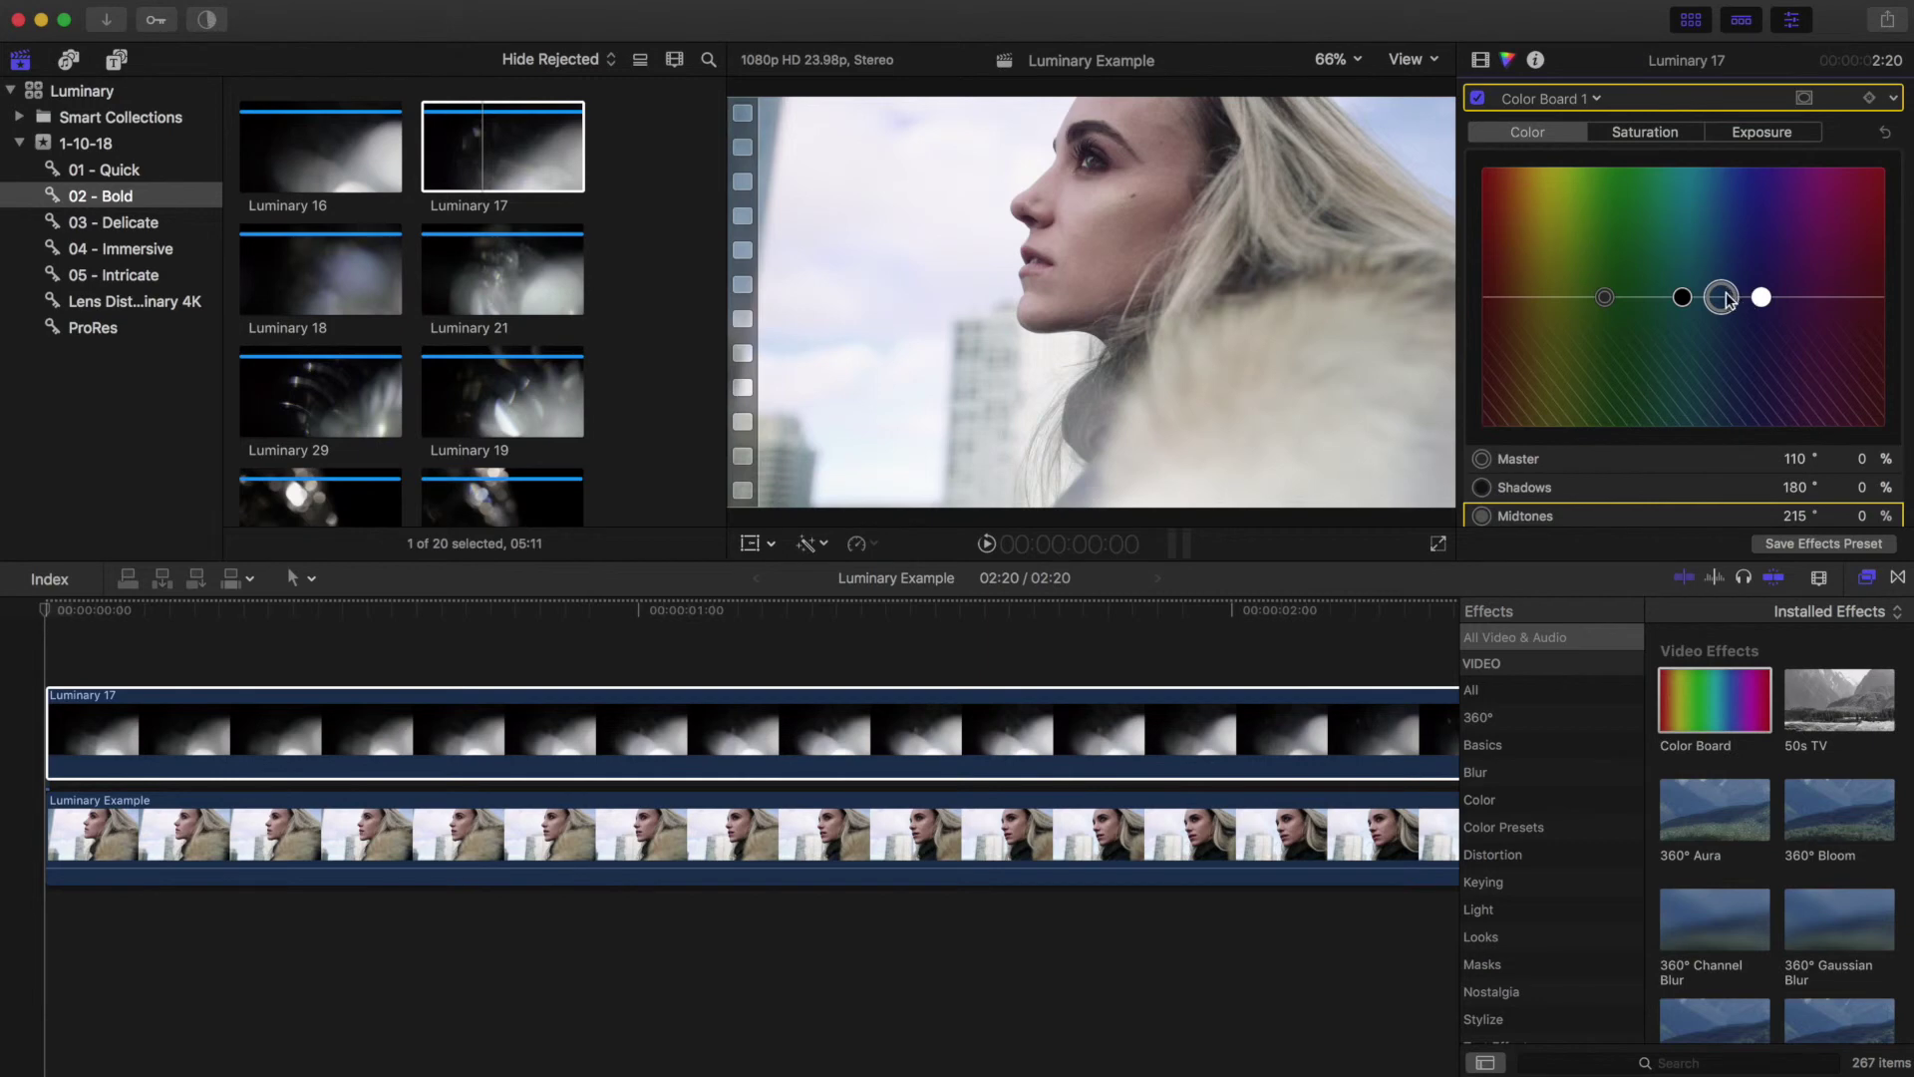
left_click_drag(1605, 298, 1696, 289)
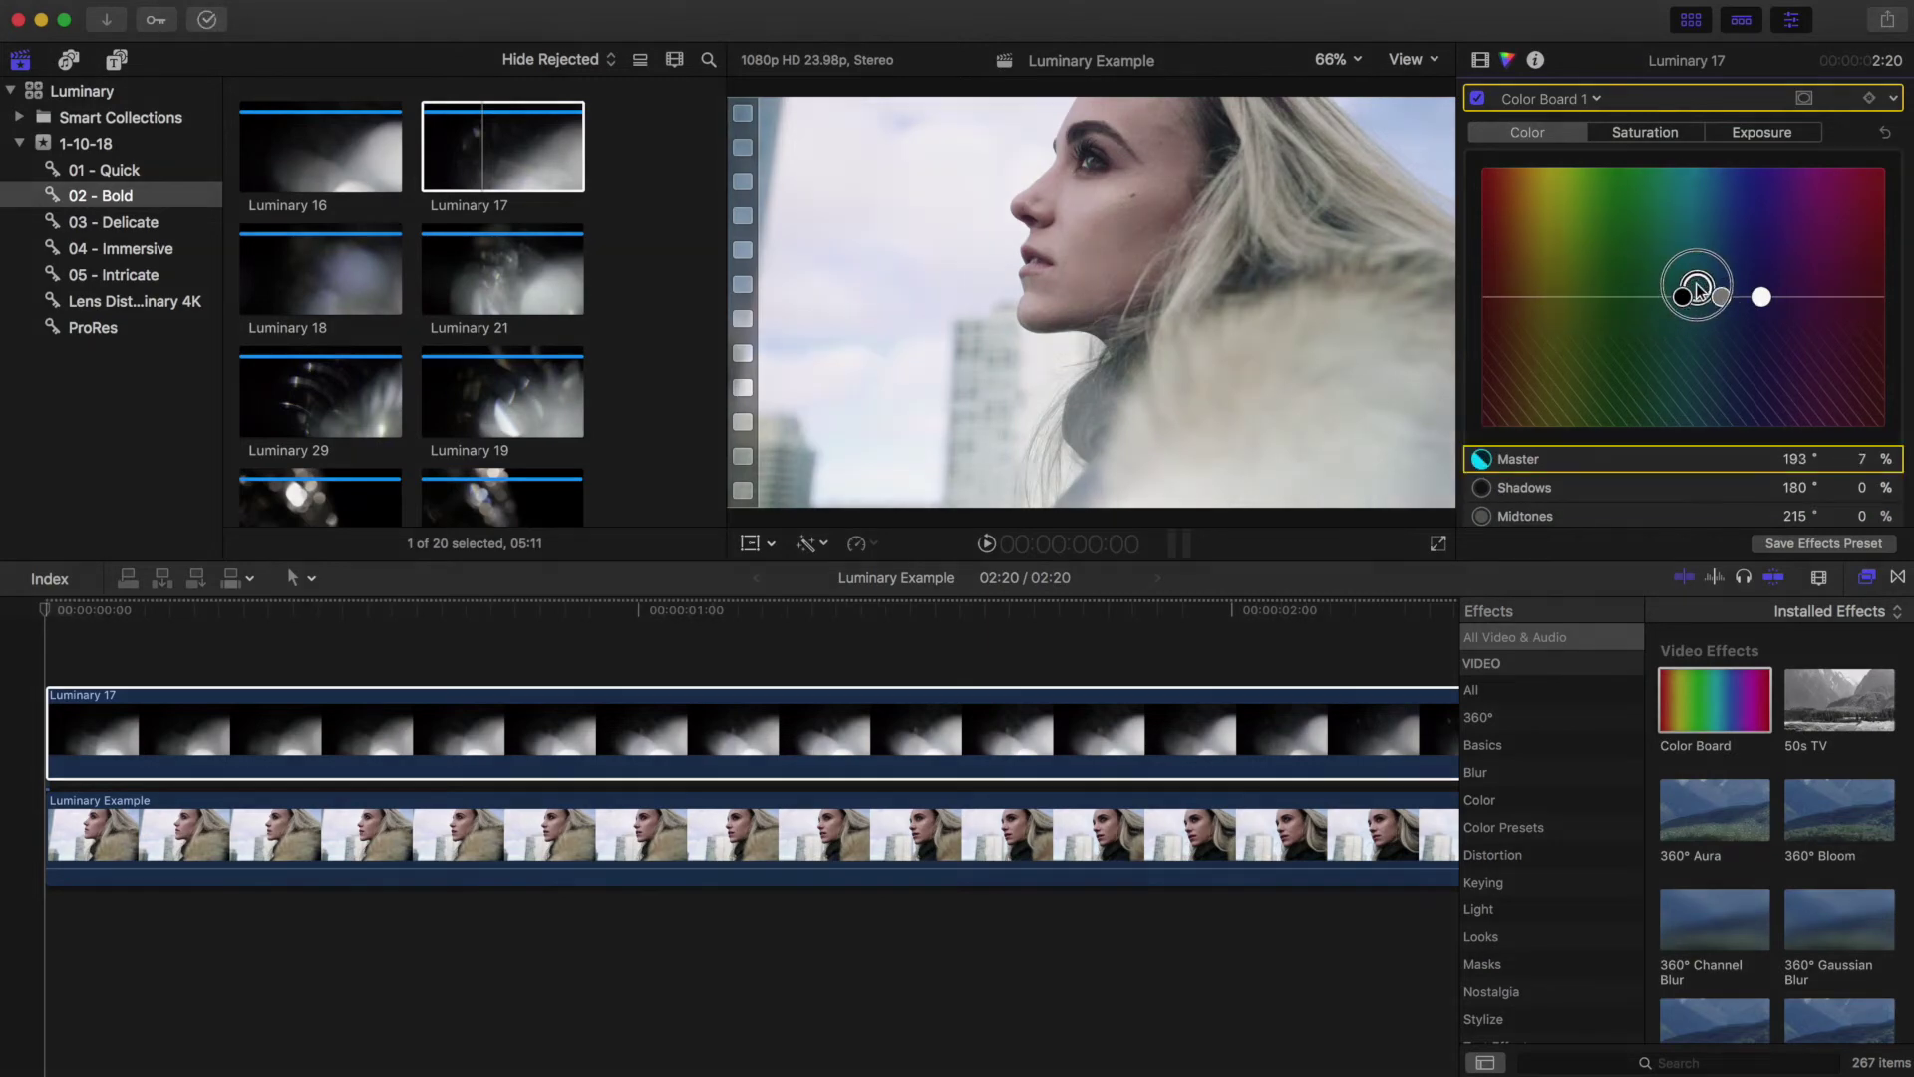